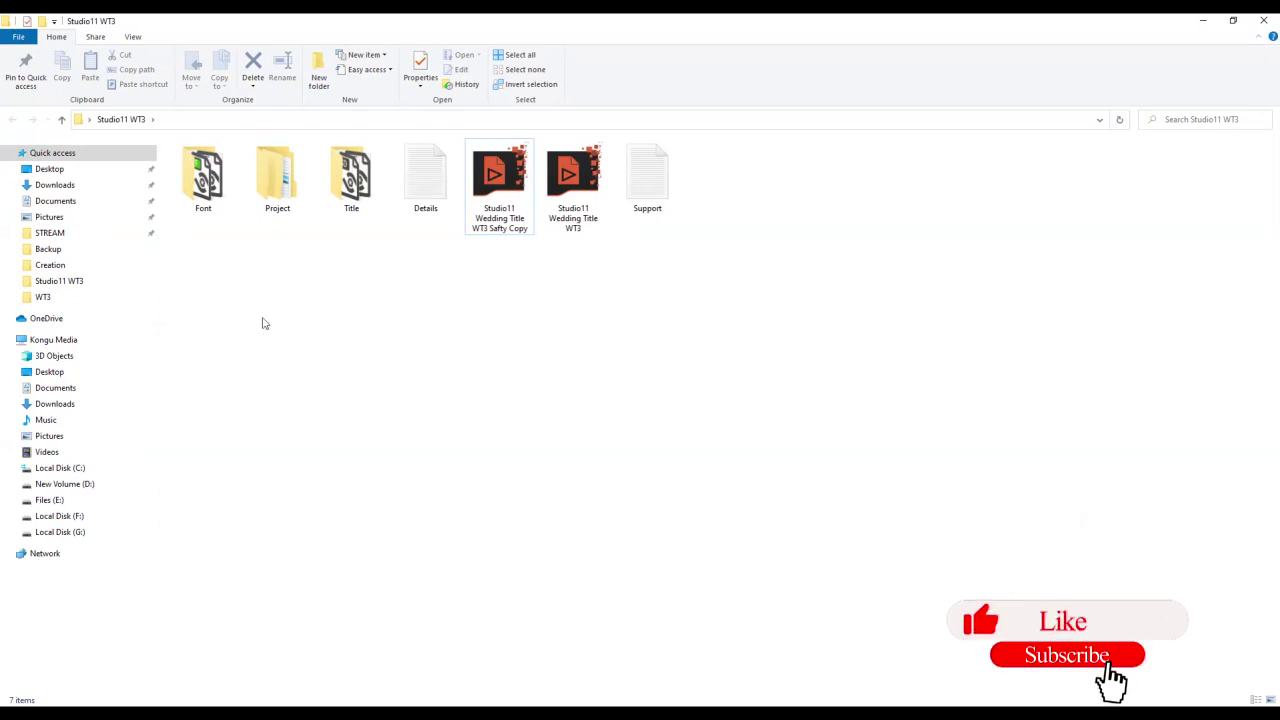
# Open the Kal-003 font from the Font folder in Windows Font Viewer, close the viewer and return to the Studio11 WT3 folder
pyautogui.doubleClick(218, 196)
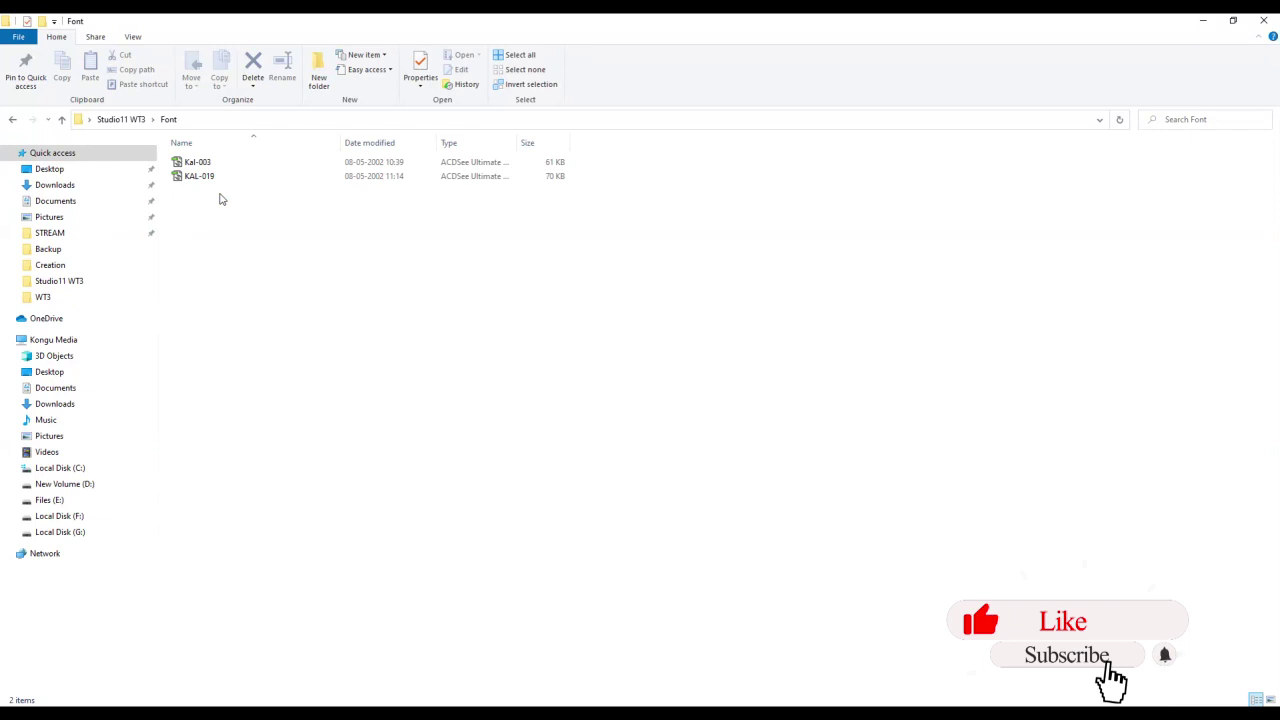
pyautogui.moveTo(314, 282); pyautogui.dragTo(213, 158)
pyautogui.rightClick(215, 161)
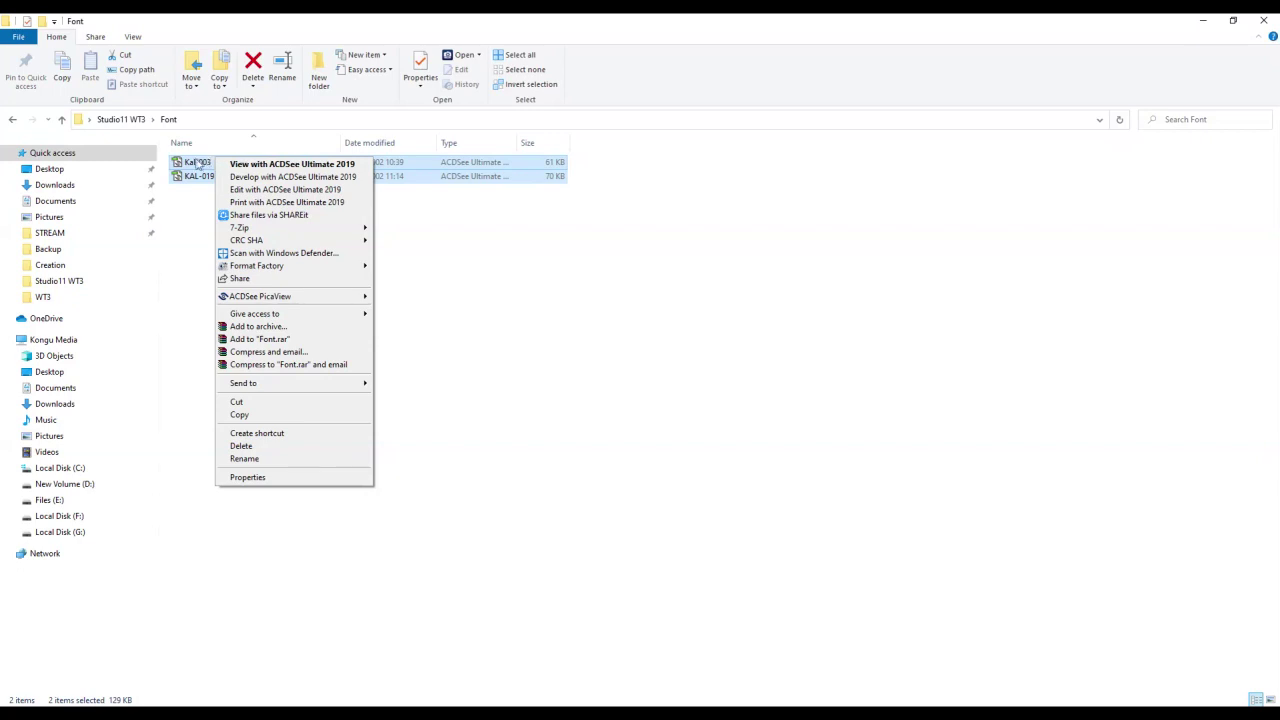
pyautogui.click(197, 163)
pyautogui.rightClick(197, 165)
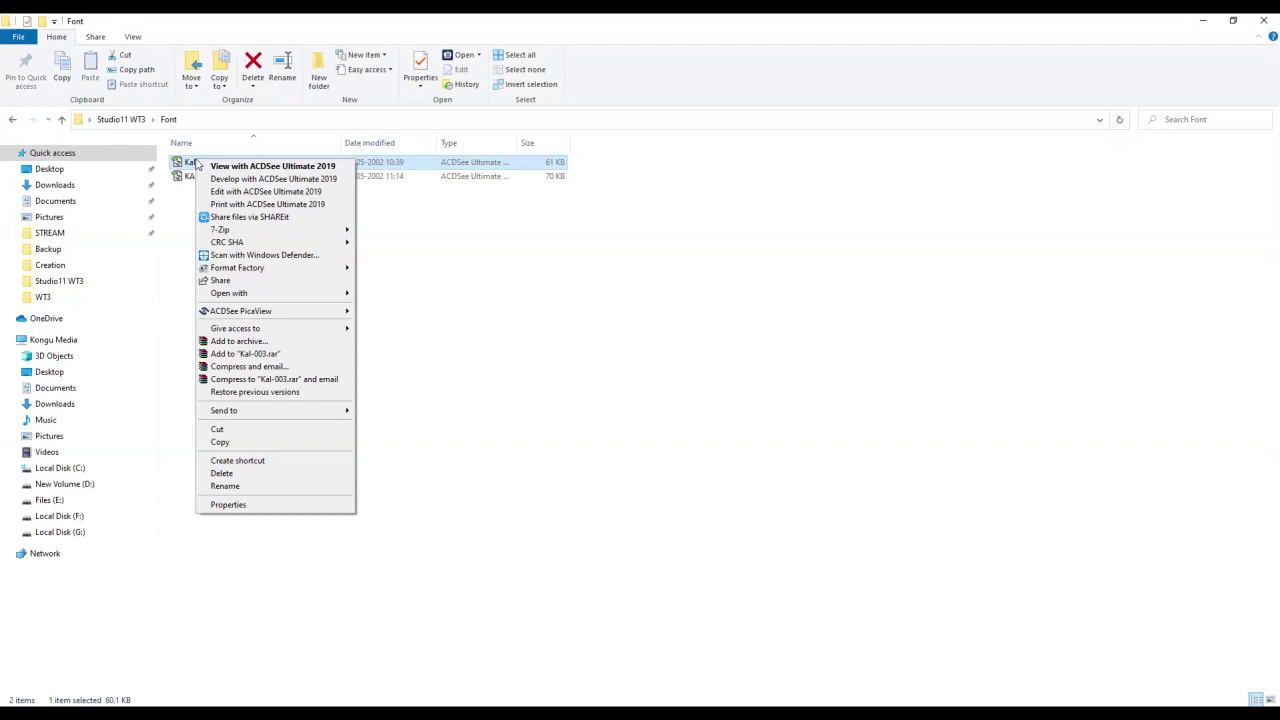
pyautogui.moveTo(279, 293)
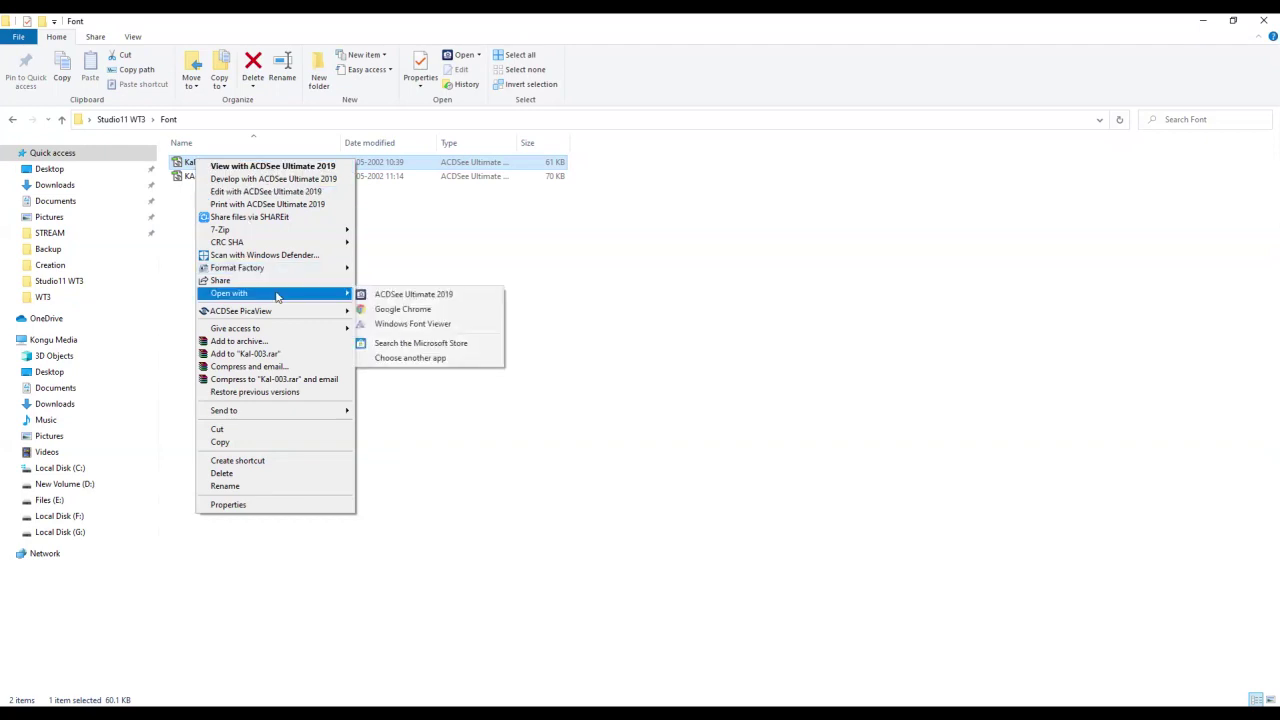
pyautogui.click(410, 327)
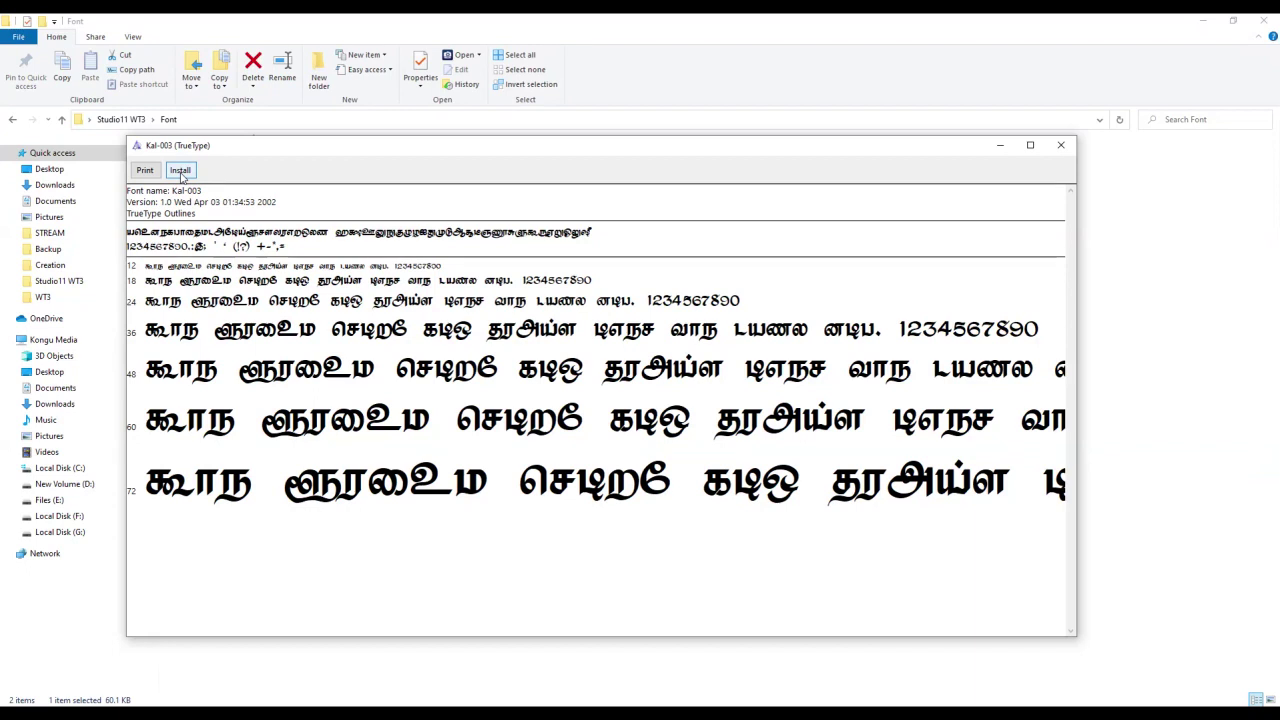
pyautogui.click(1061, 145)
pyautogui.click(503, 395)
pyautogui.click(13, 119)
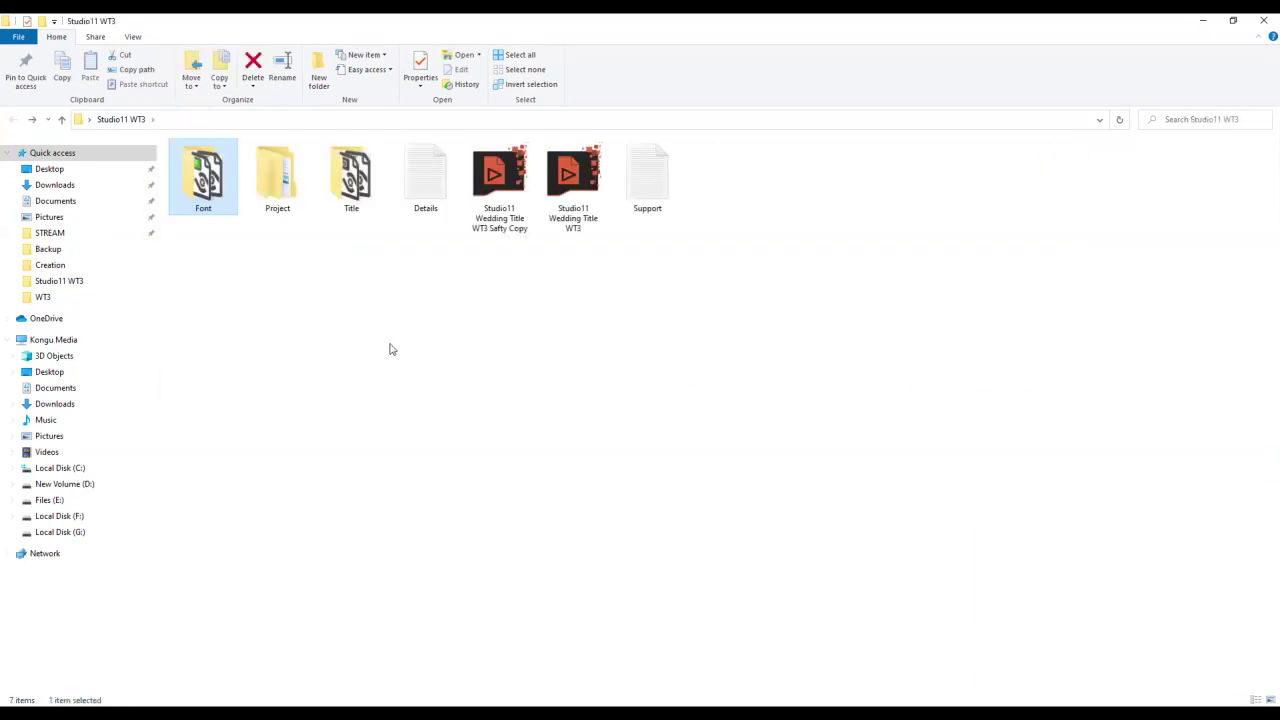
# Start EDIUS and open the project Studio11 Wedding Title WT3 from the Studio11 WT3 folder on the desktop
pyautogui.click(1205, 22)
pyautogui.doubleClick(99, 38)
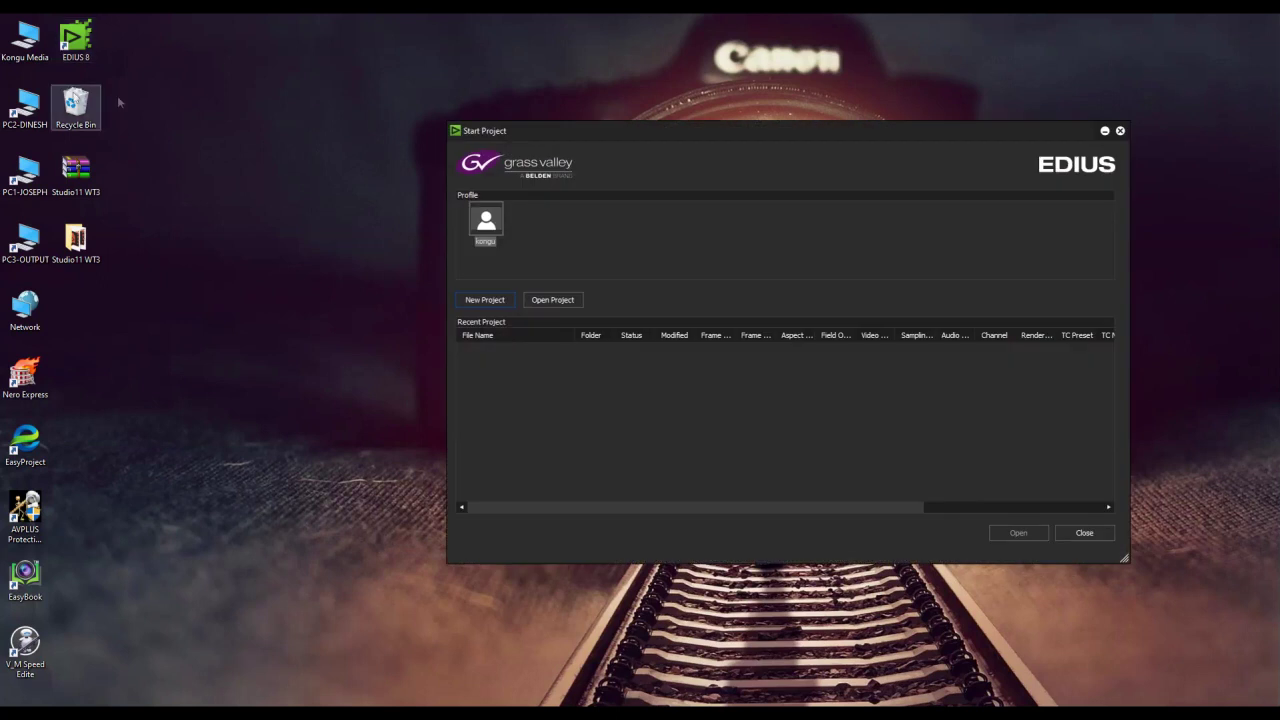
pyautogui.click(552, 300)
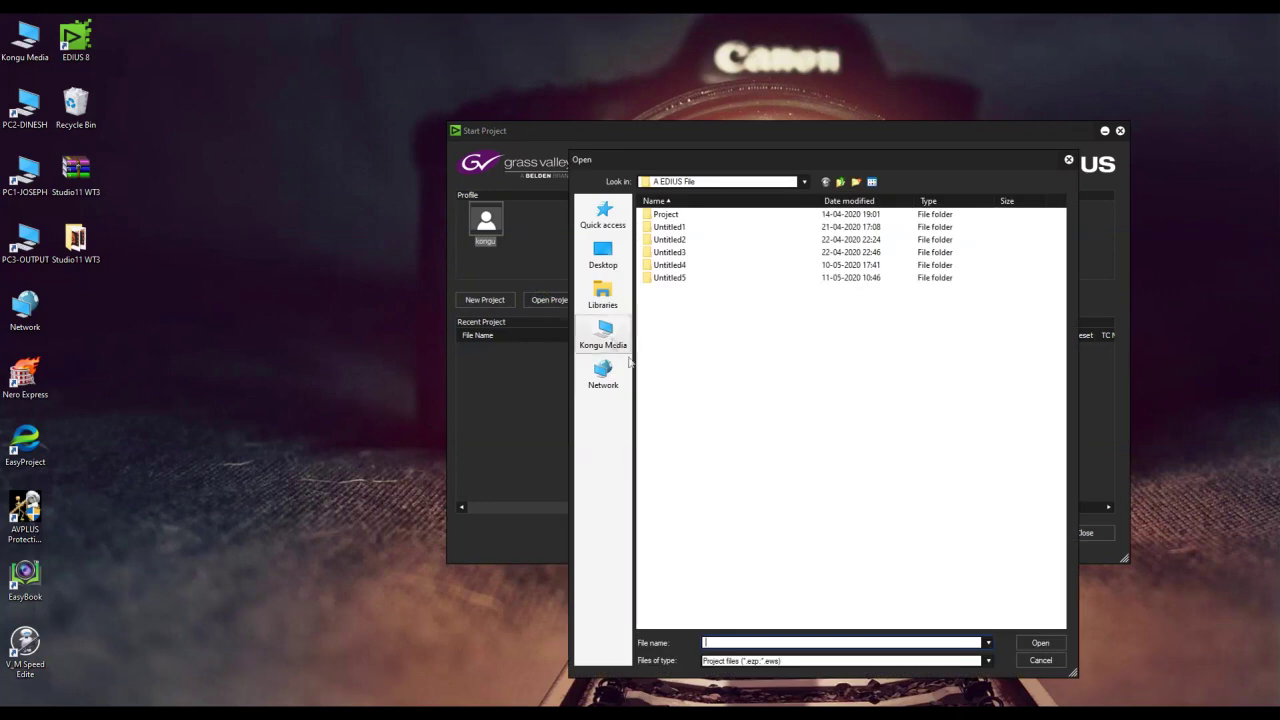
pyautogui.click(604, 256)
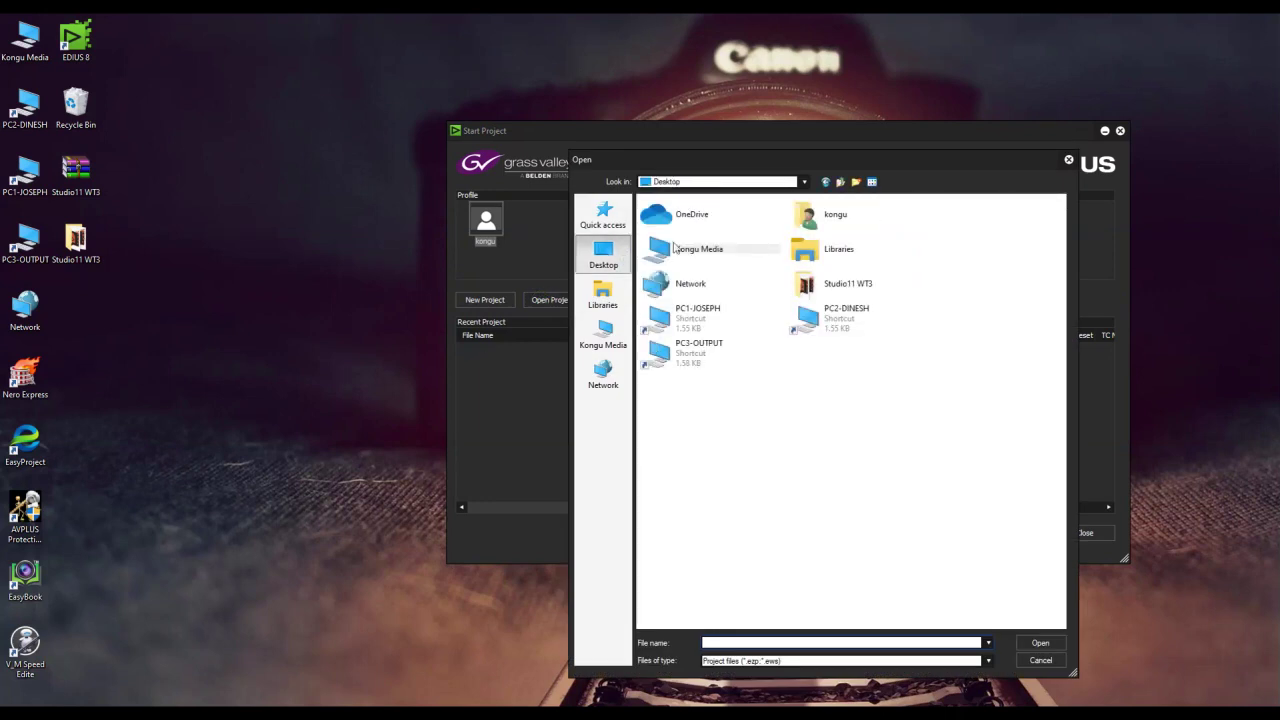
pyautogui.doubleClick(850, 286)
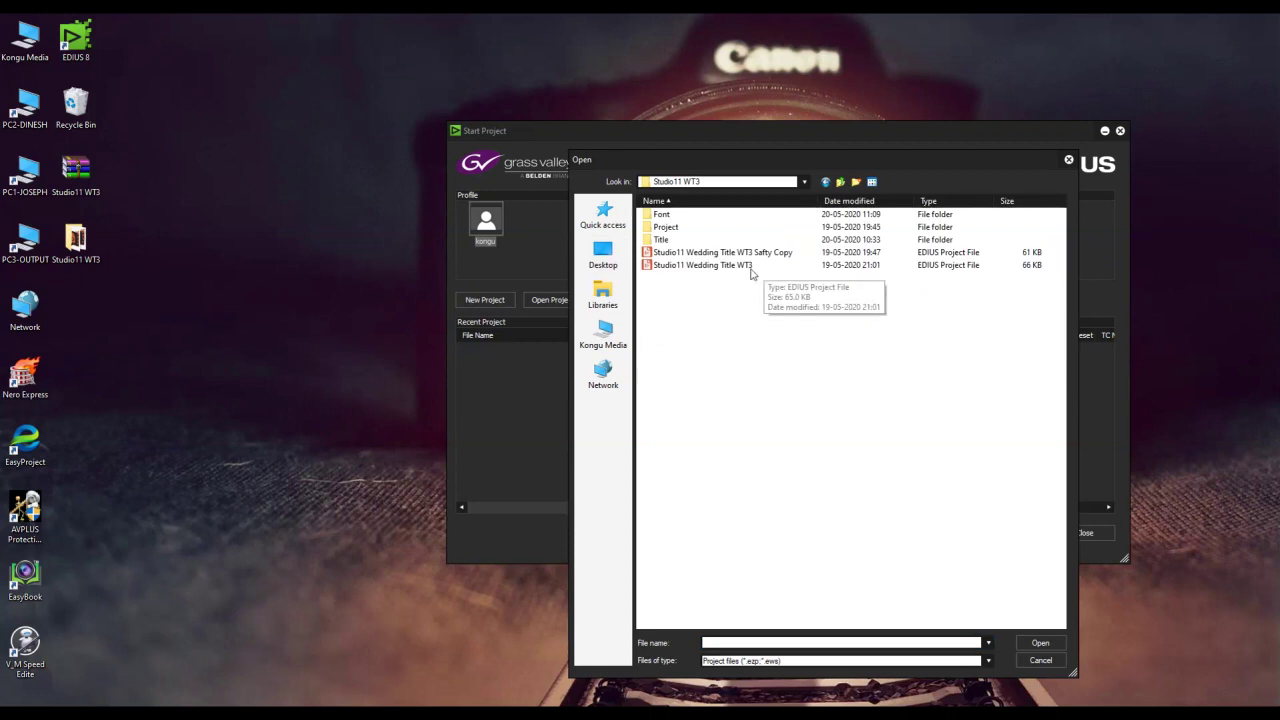
pyautogui.click(748, 266)
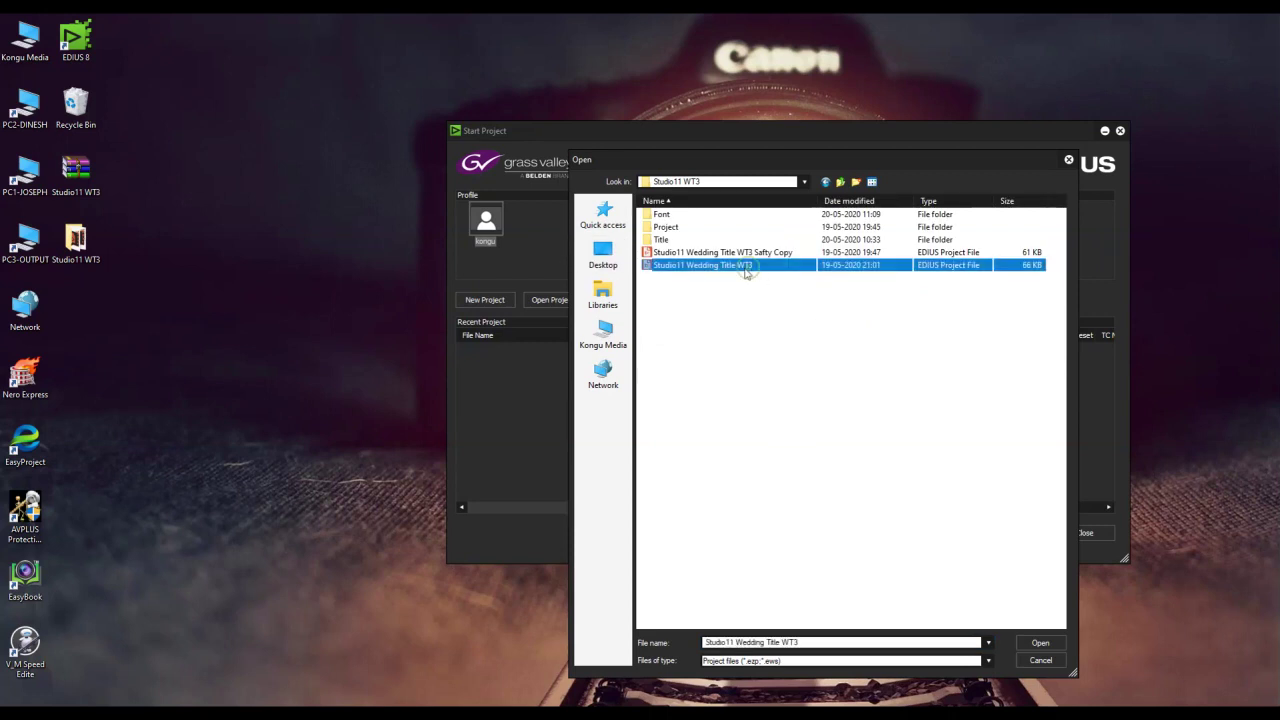
pyautogui.click(1031, 642)
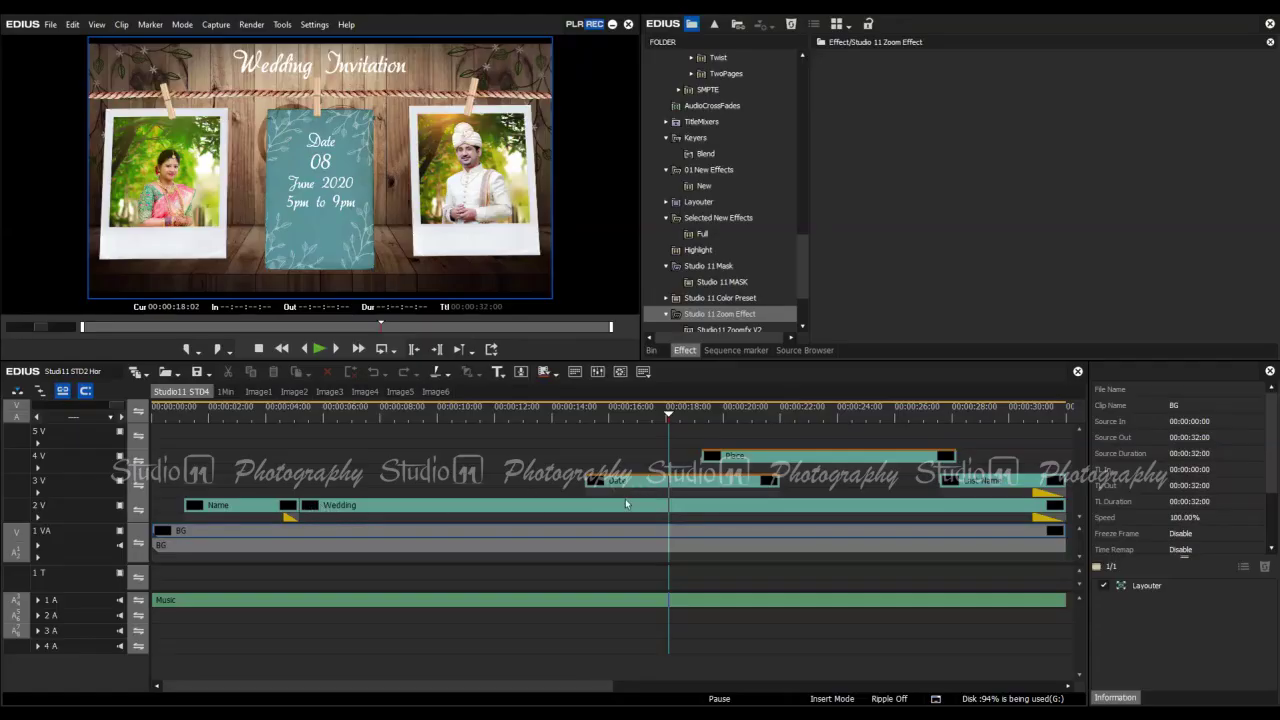
# Open the Date title clip from track 3 V in Heroglyph, place the editor beside the preview and select the date text block
pyautogui.click(677, 483)
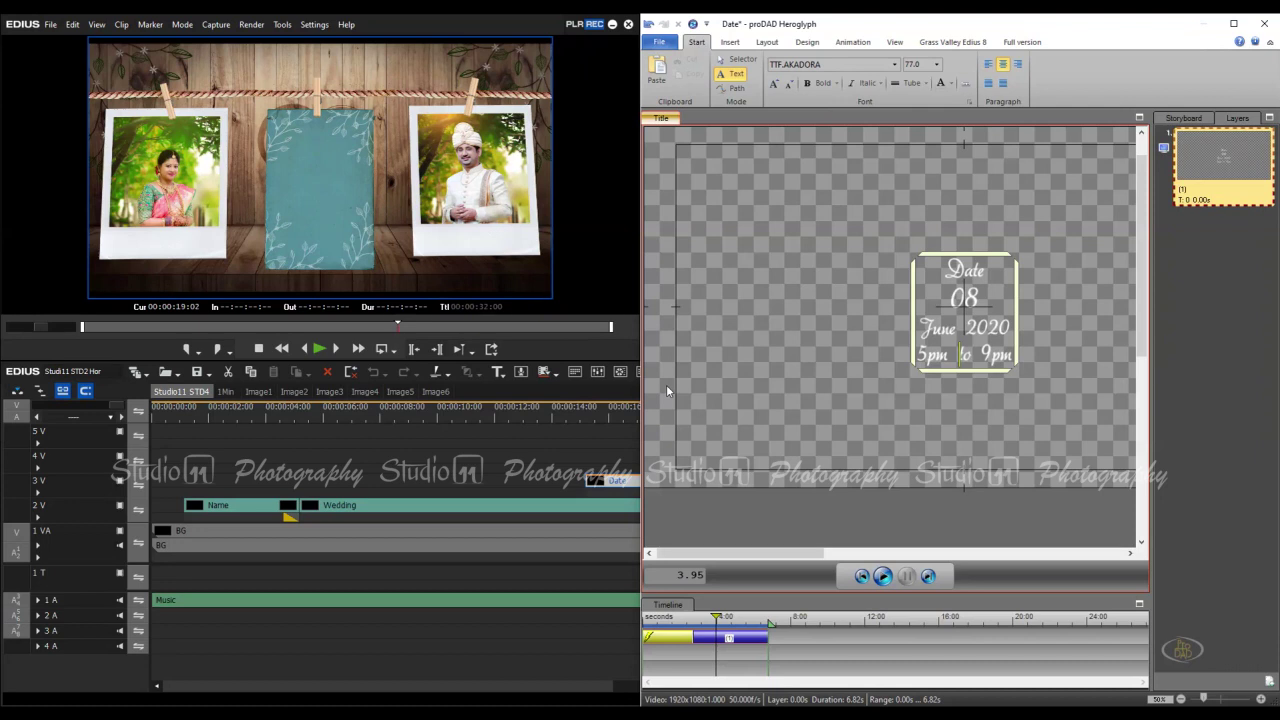
pyautogui.click(1233, 23)
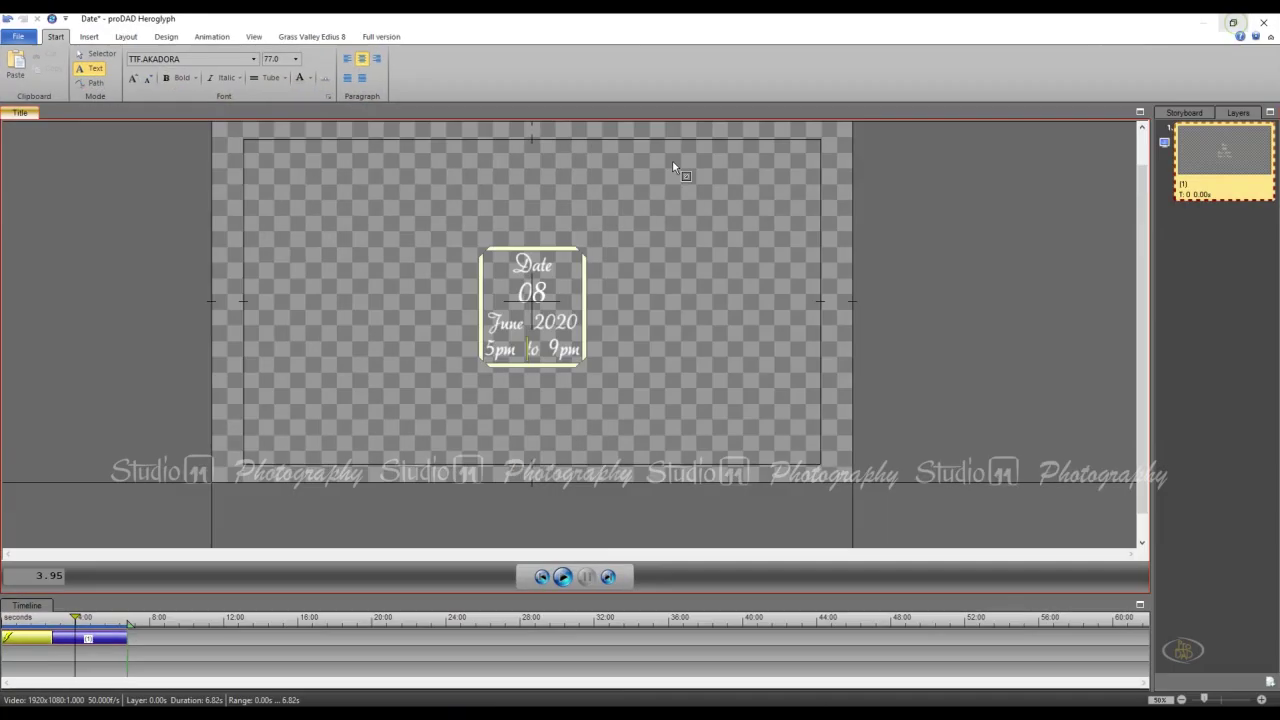
pyautogui.moveTo(455, 18); pyautogui.dragTo(1279, 88)
pyautogui.click(938, 401)
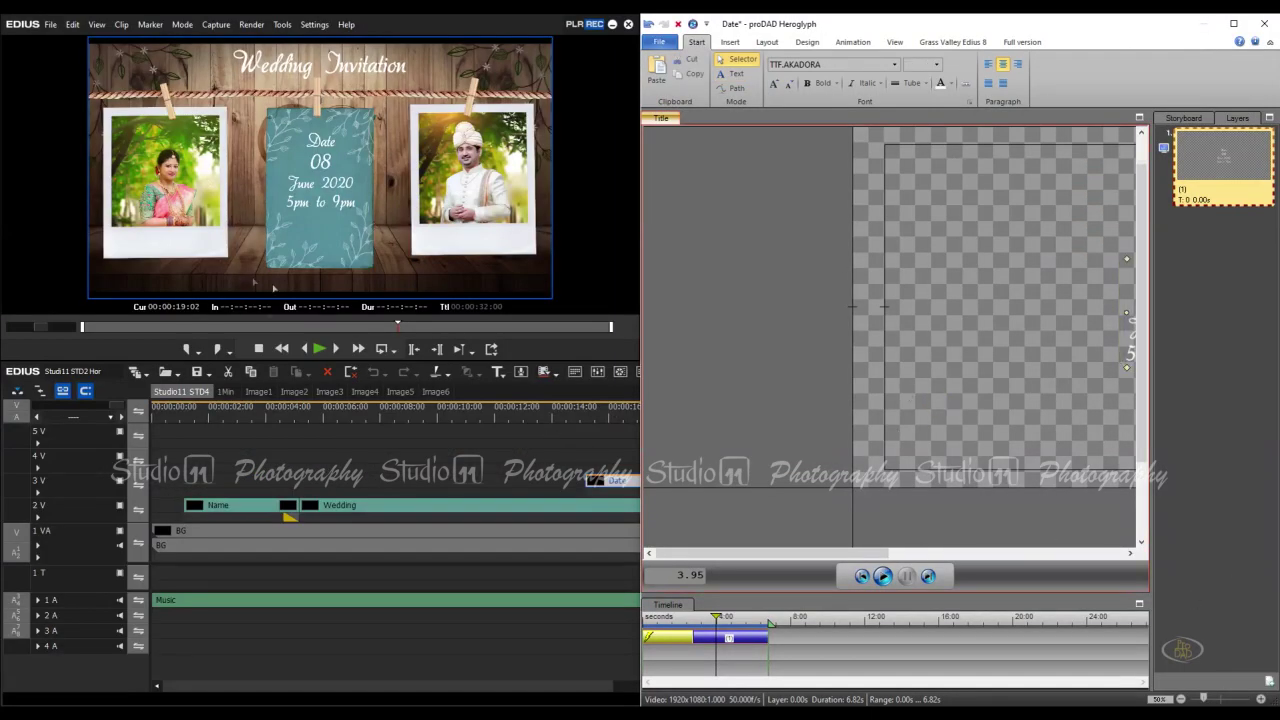
pyautogui.moveTo(729, 555); pyautogui.dragTo(754, 561)
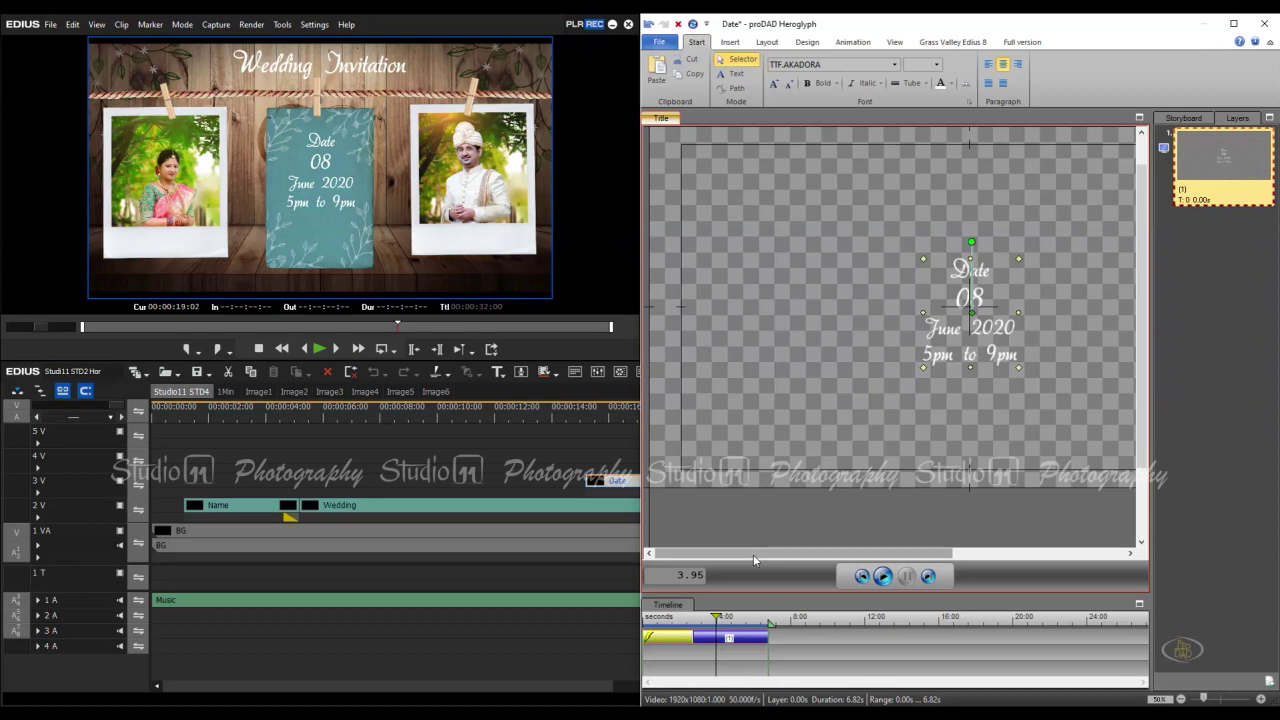
pyautogui.moveTo(754, 561); pyautogui.dragTo(829, 560)
pyautogui.click(844, 300)
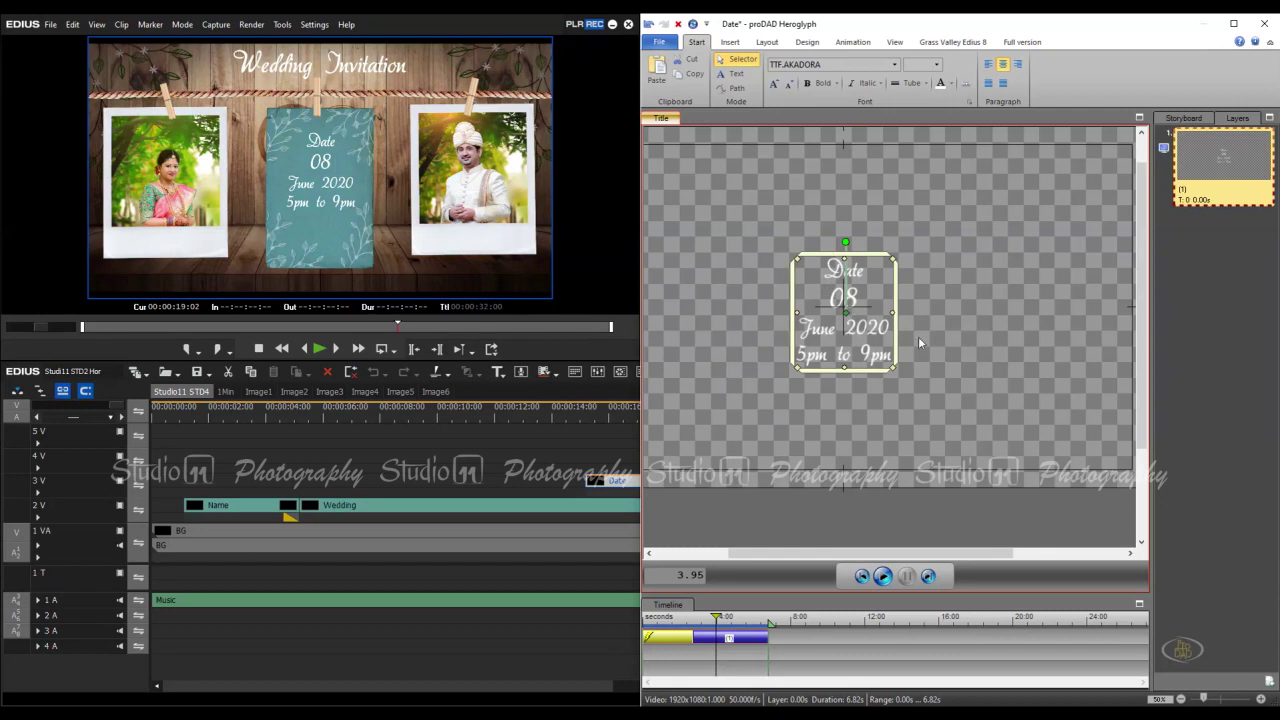
# Replace the day 08 in the date text with 15
pyautogui.doubleClick(816, 349)
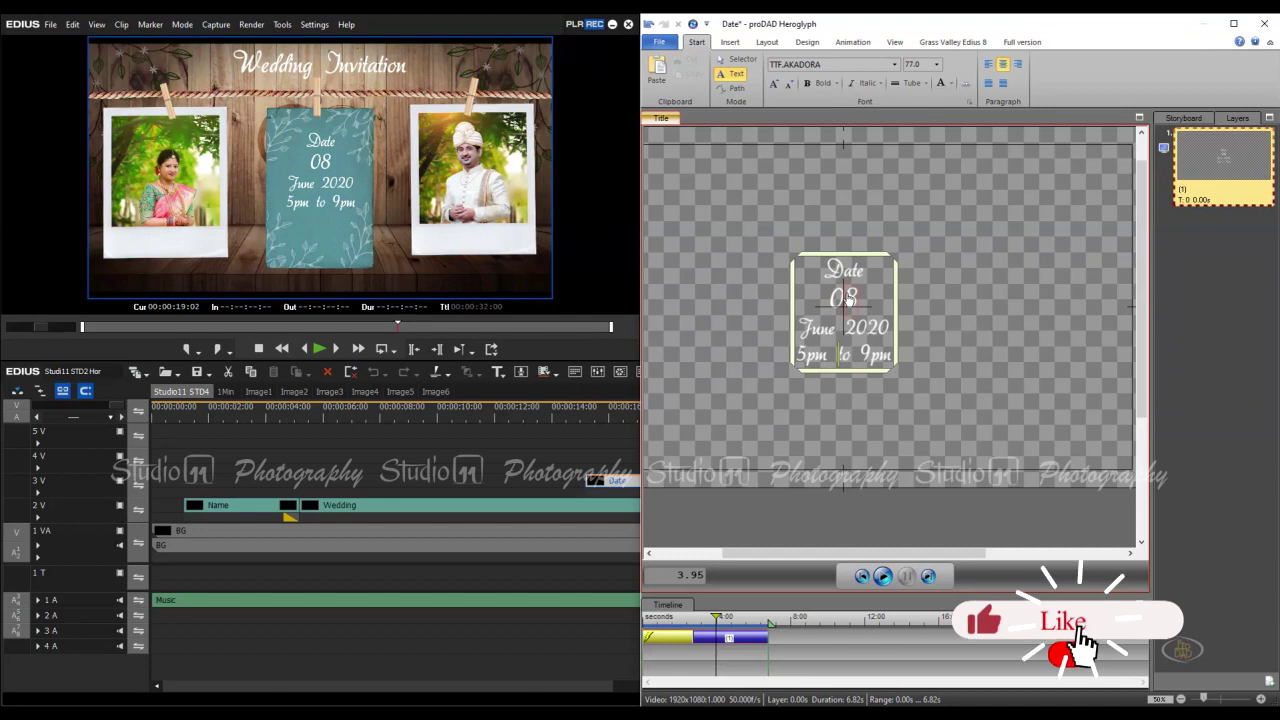
pyautogui.click(881, 335)
pyautogui.press('Up')
pyautogui.press('BackSpace')
pyautogui.press('BackSpace')
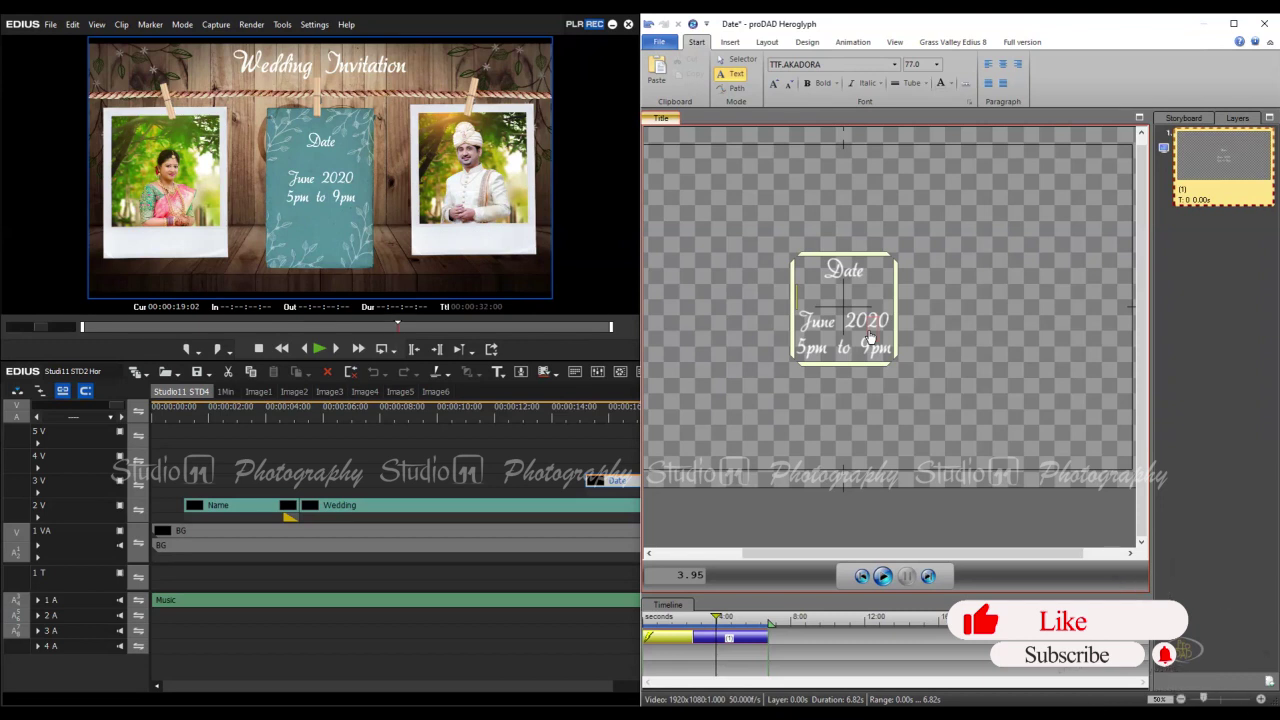
pyautogui.write('15')
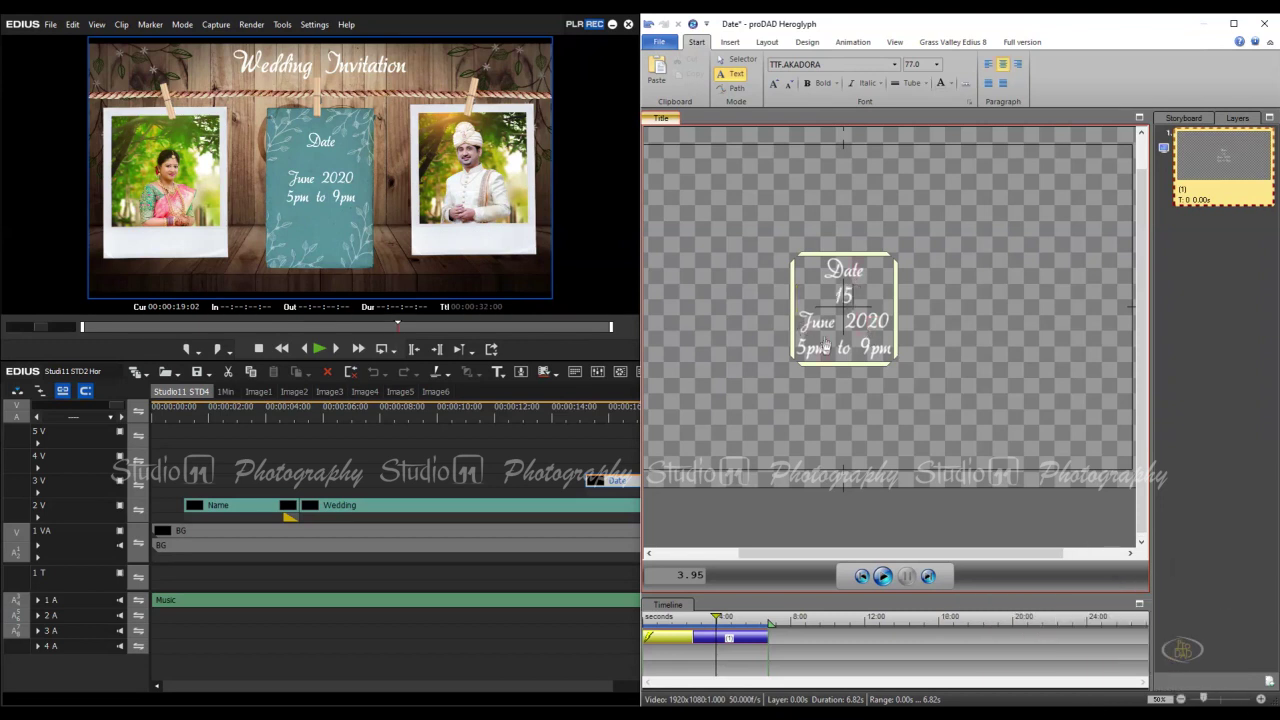
# Change the month in the date text to Jan and close the title editor, keeping the changes
pyautogui.press('BackSpace')
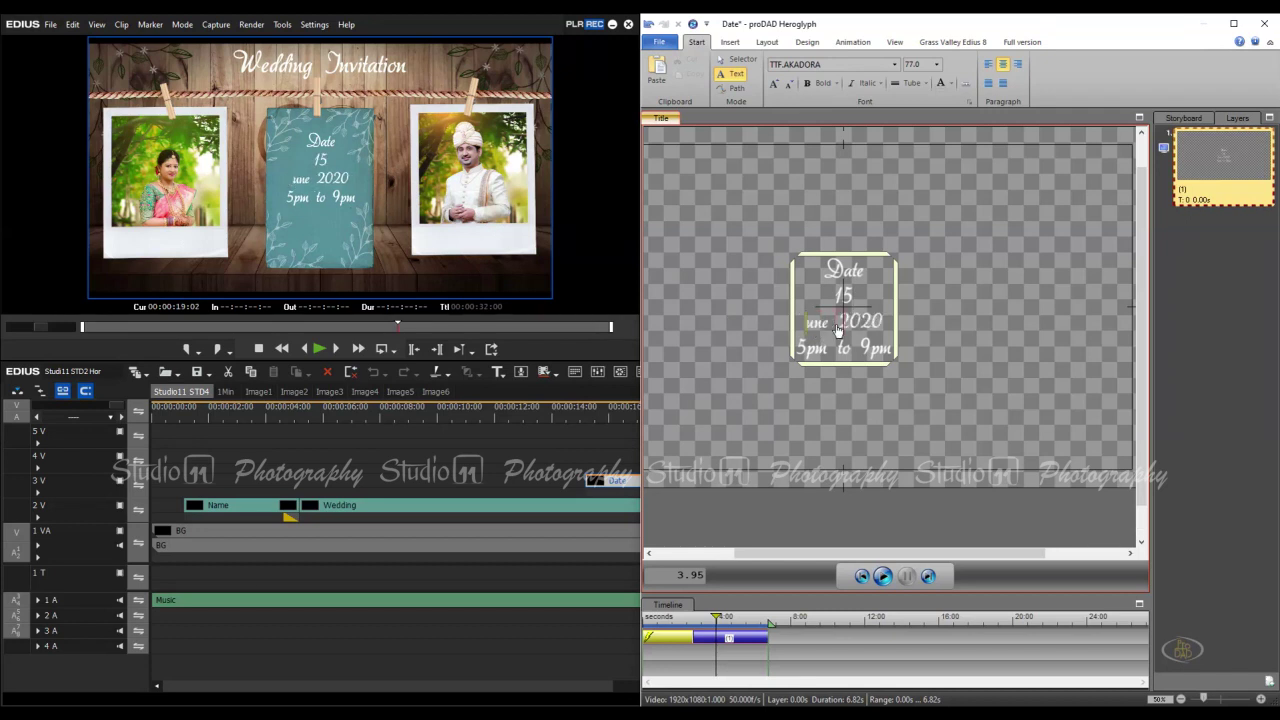
pyautogui.write('JA')
pyautogui.press('Delete')
pyautogui.press('Delete')
pyautogui.press('BackSpace')
pyautogui.press('BackSpace')
pyautogui.write('an')
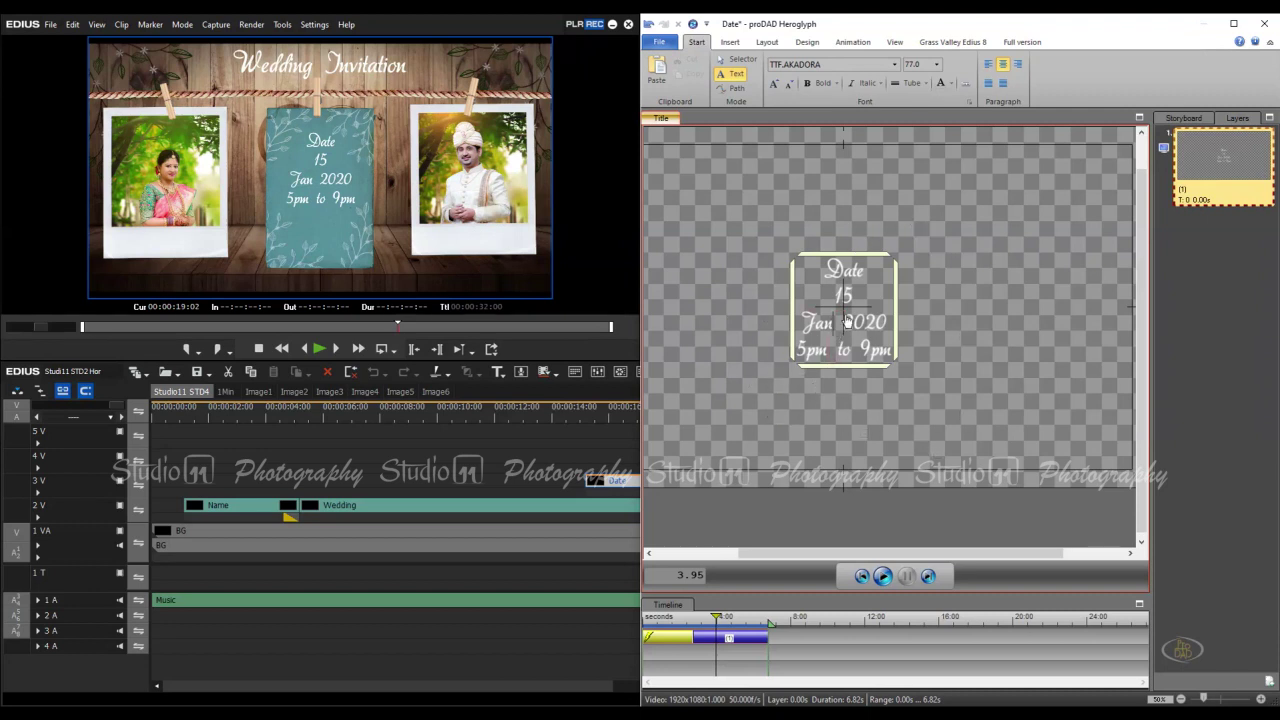
pyautogui.click(1264, 23)
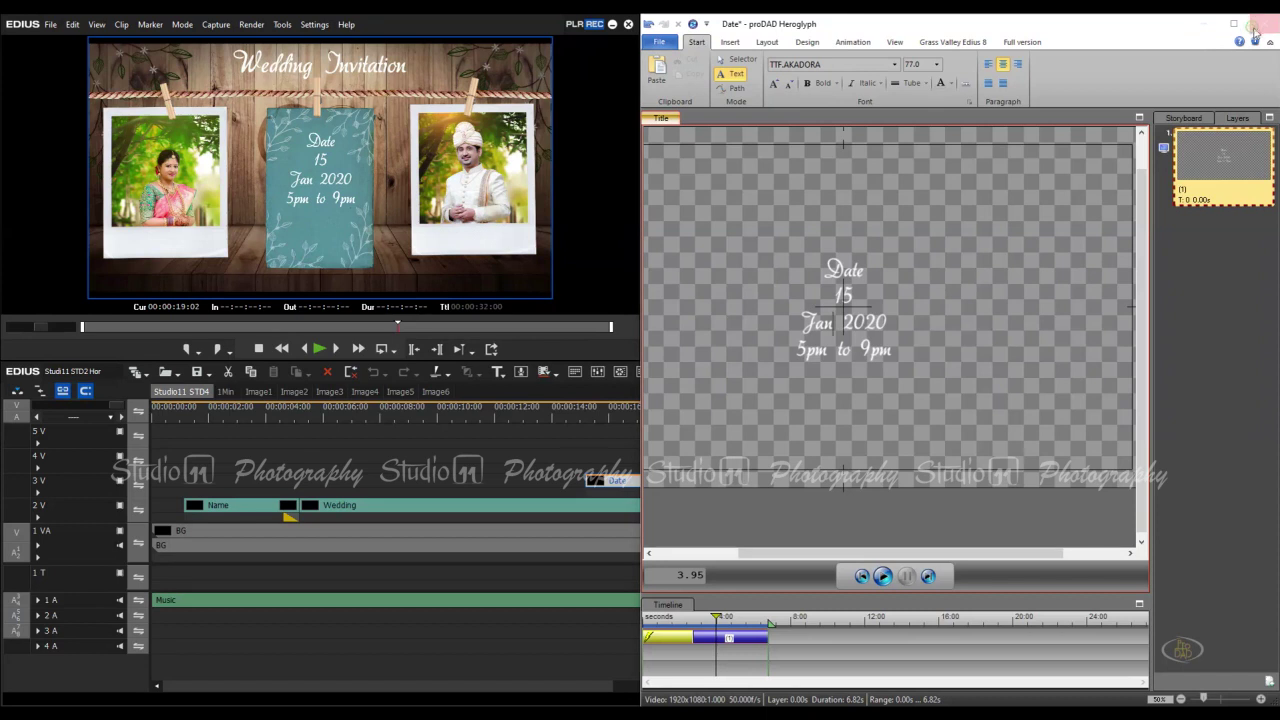
pyautogui.click(930, 415)
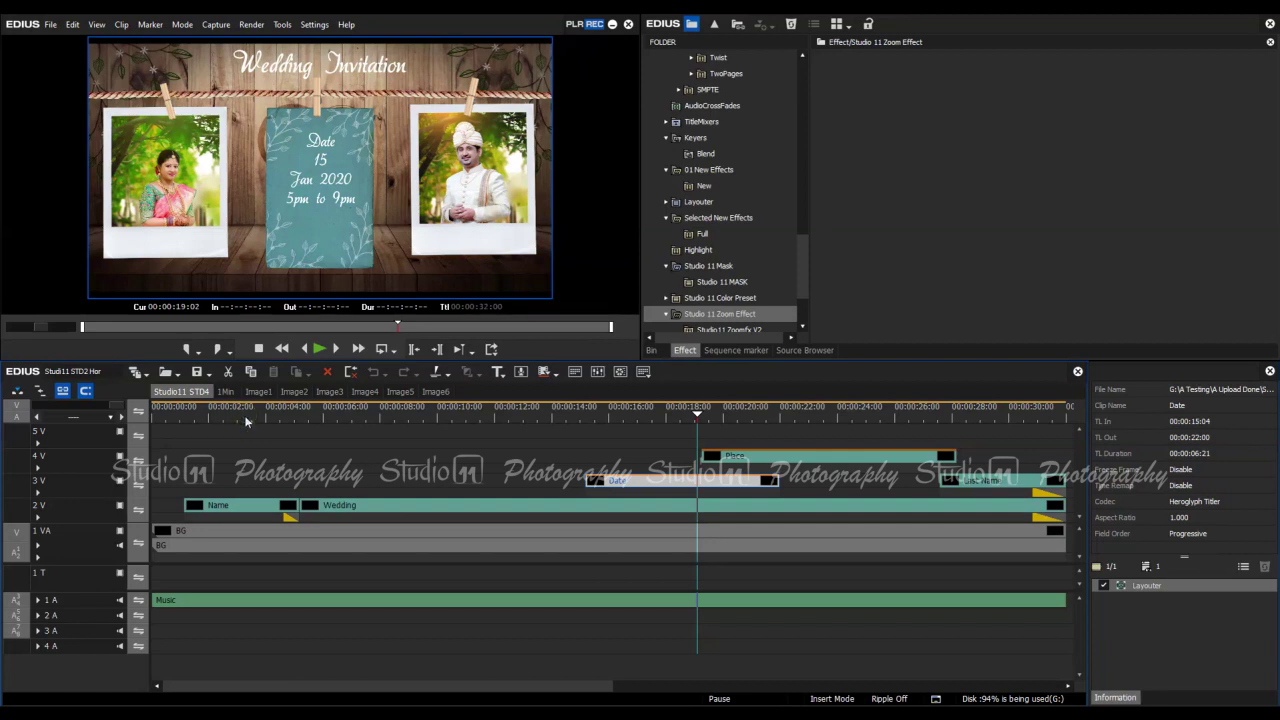
# Open the Name title clip on track 2 V in the Heroglyph editor
pyautogui.click(269, 418)
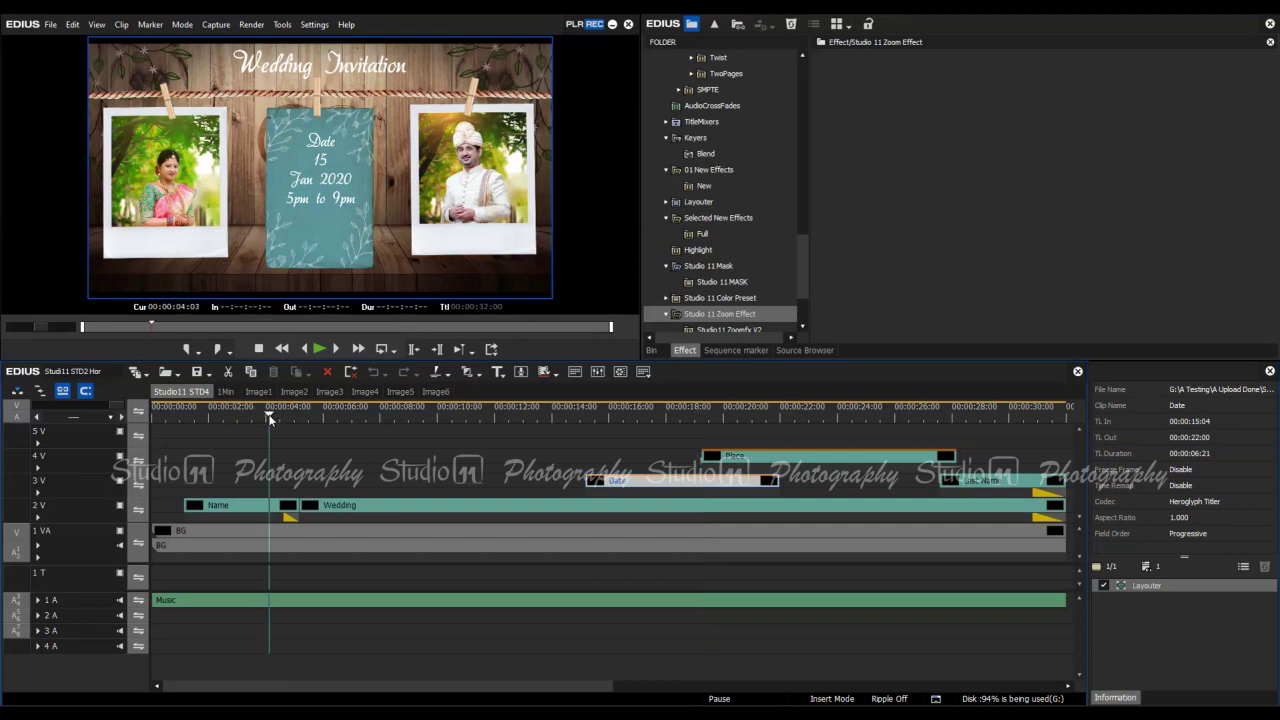
pyautogui.click(262, 510)
pyautogui.doubleClick(262, 510)
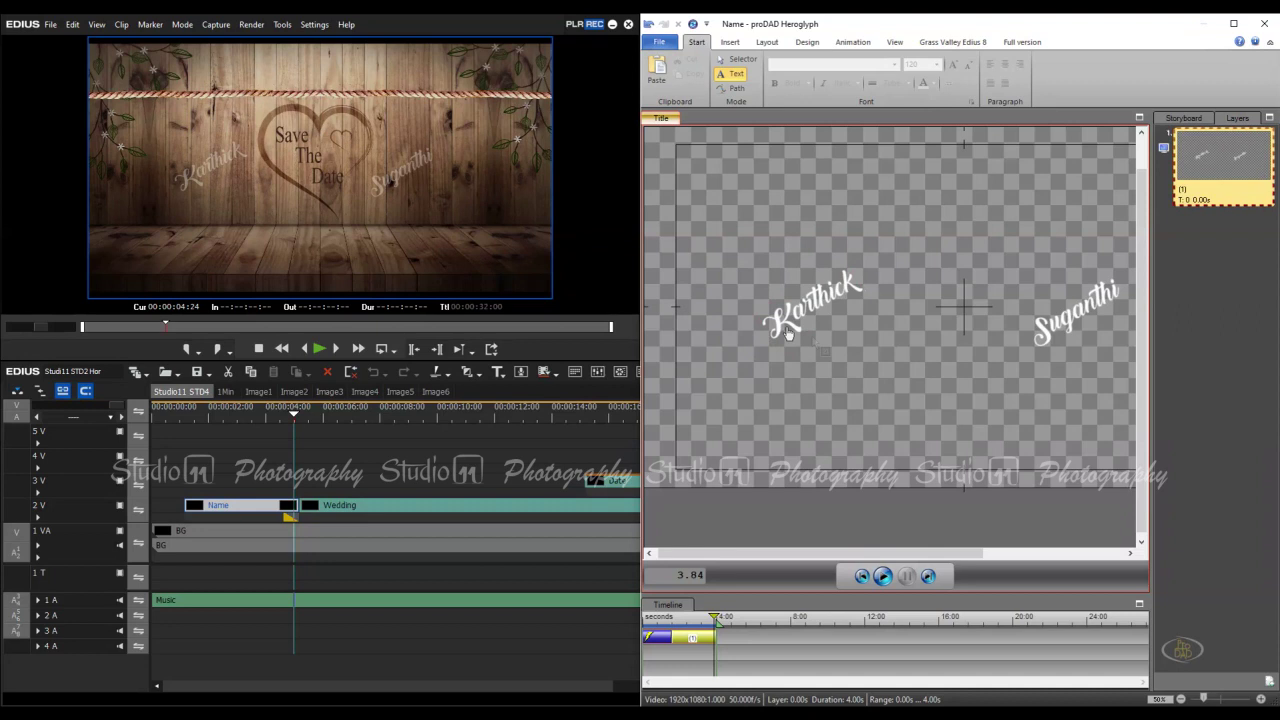
# Append a second name to the groom's name in the Name title
pyautogui.click(822, 315)
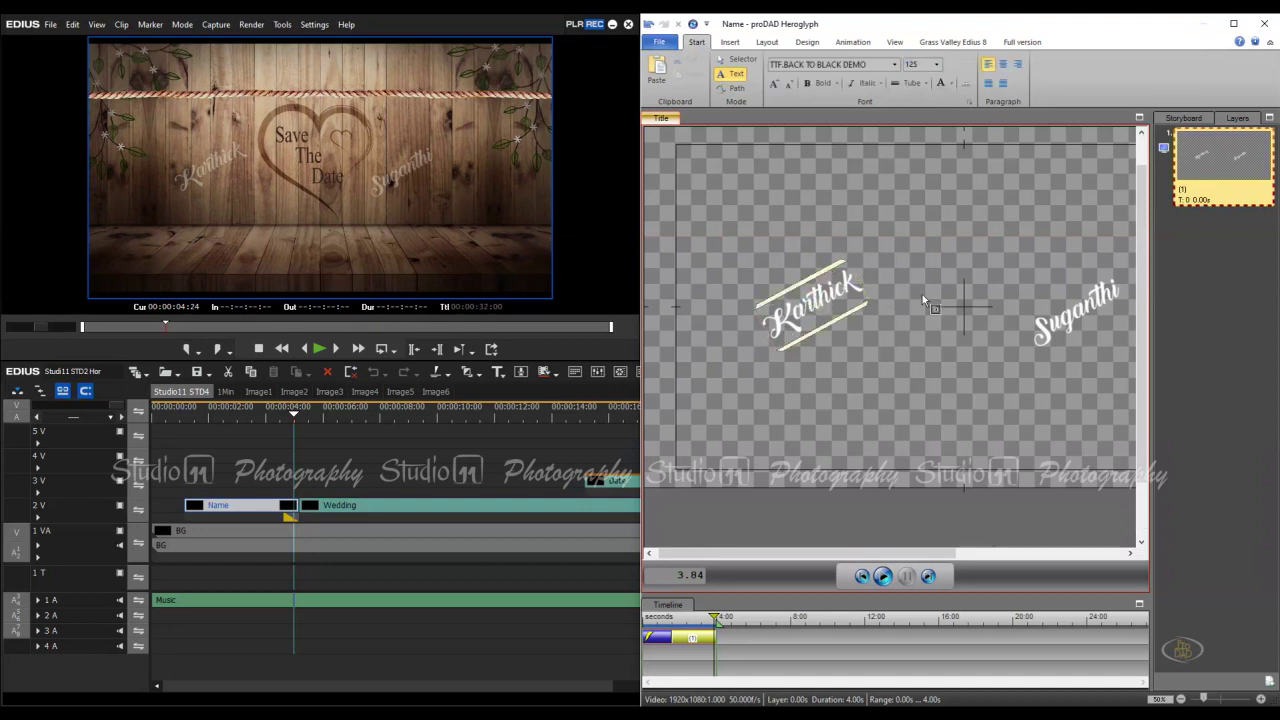
pyautogui.click(855, 280)
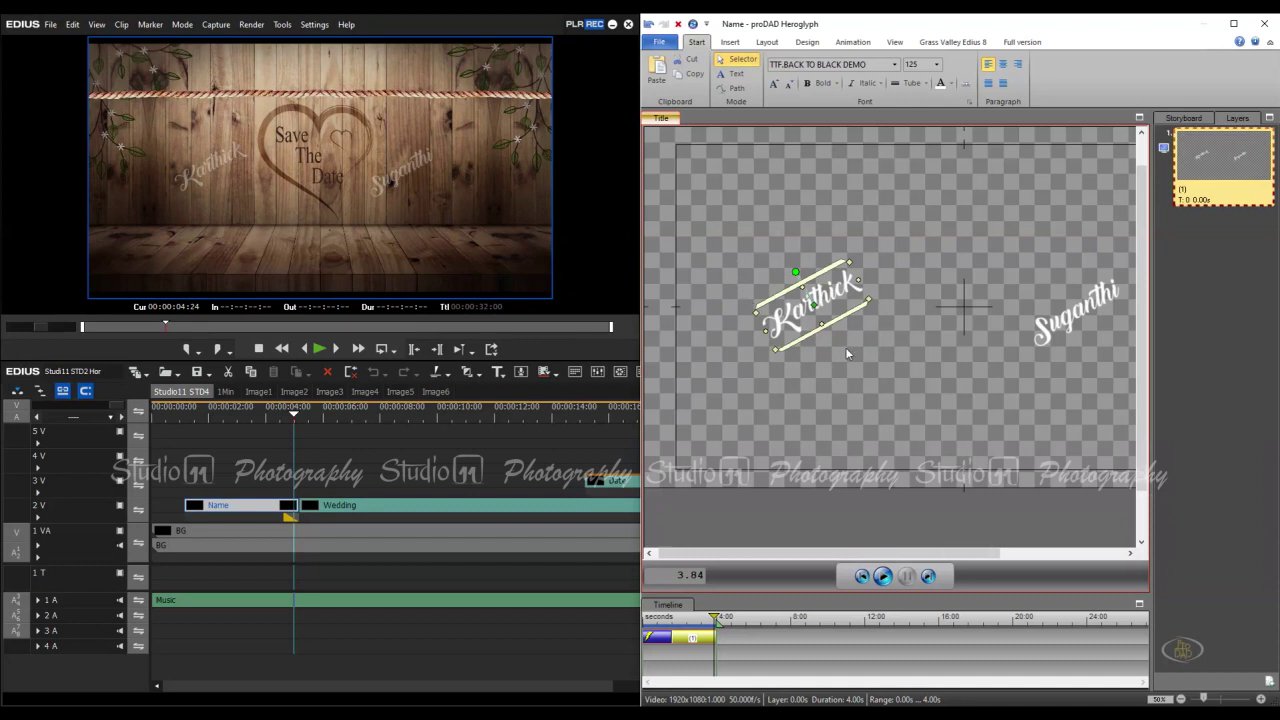
pyautogui.doubleClick(839, 297)
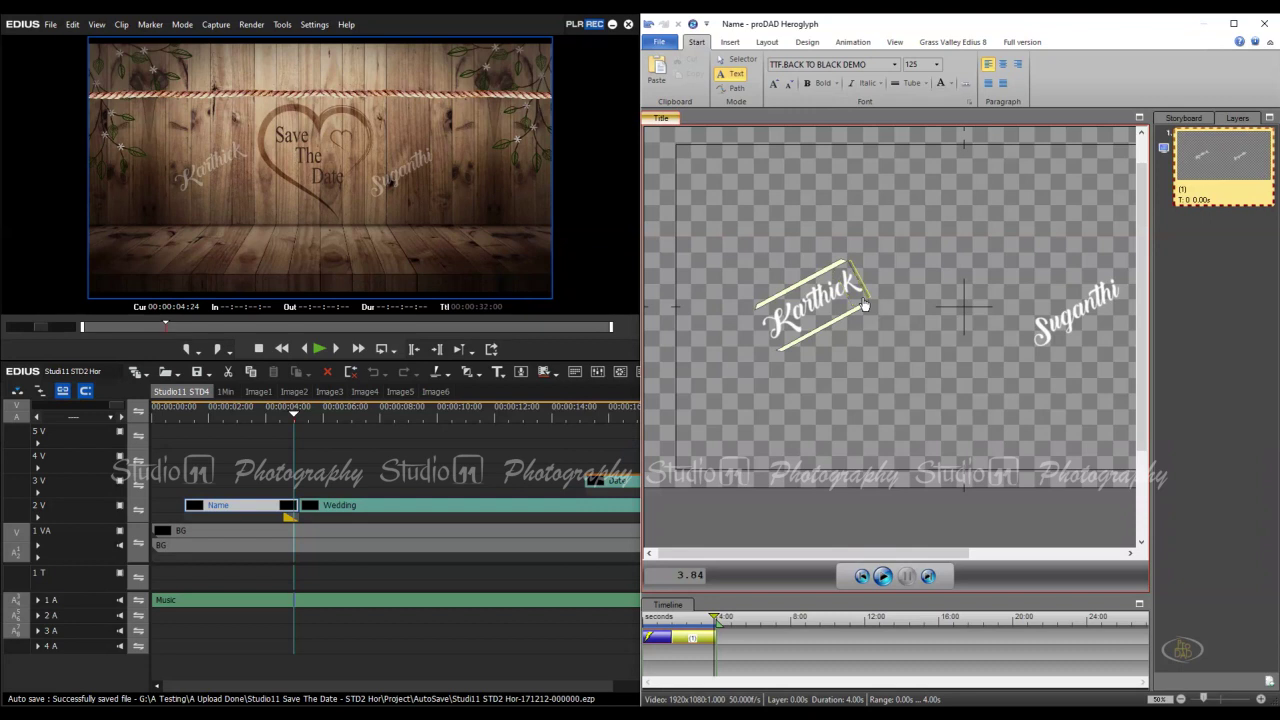
pyautogui.write('Ra')
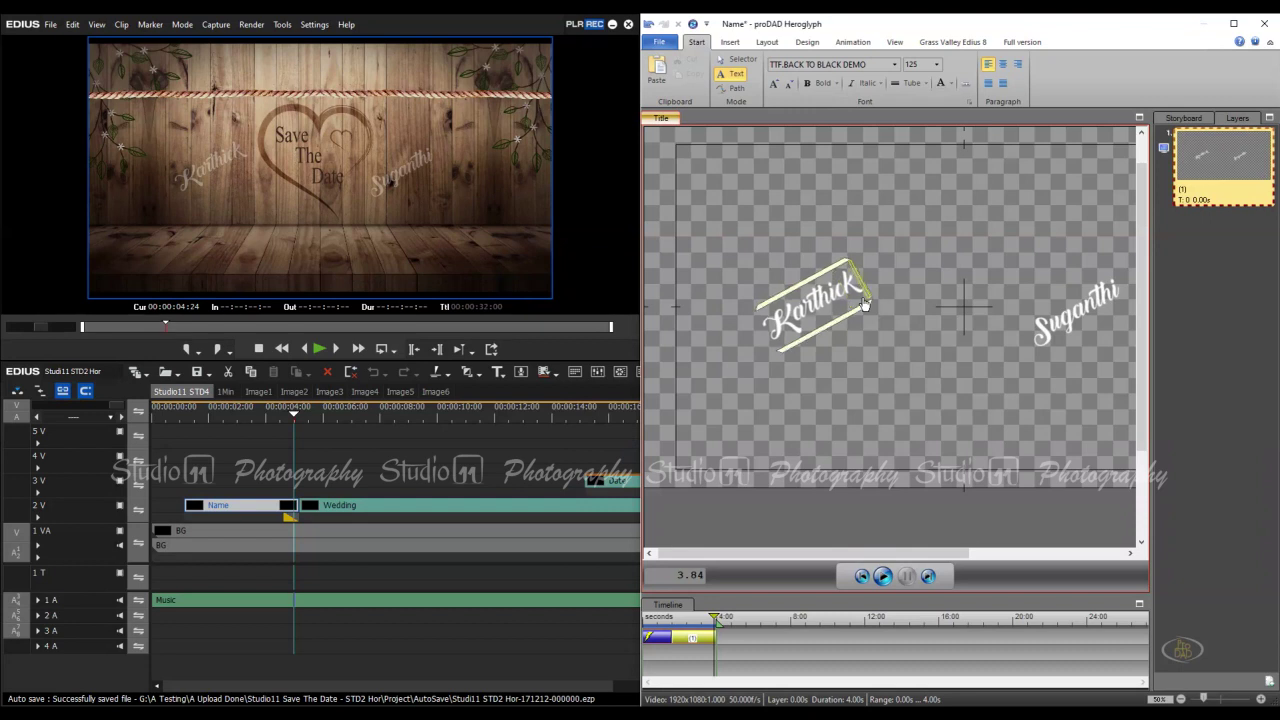
pyautogui.write('ja')
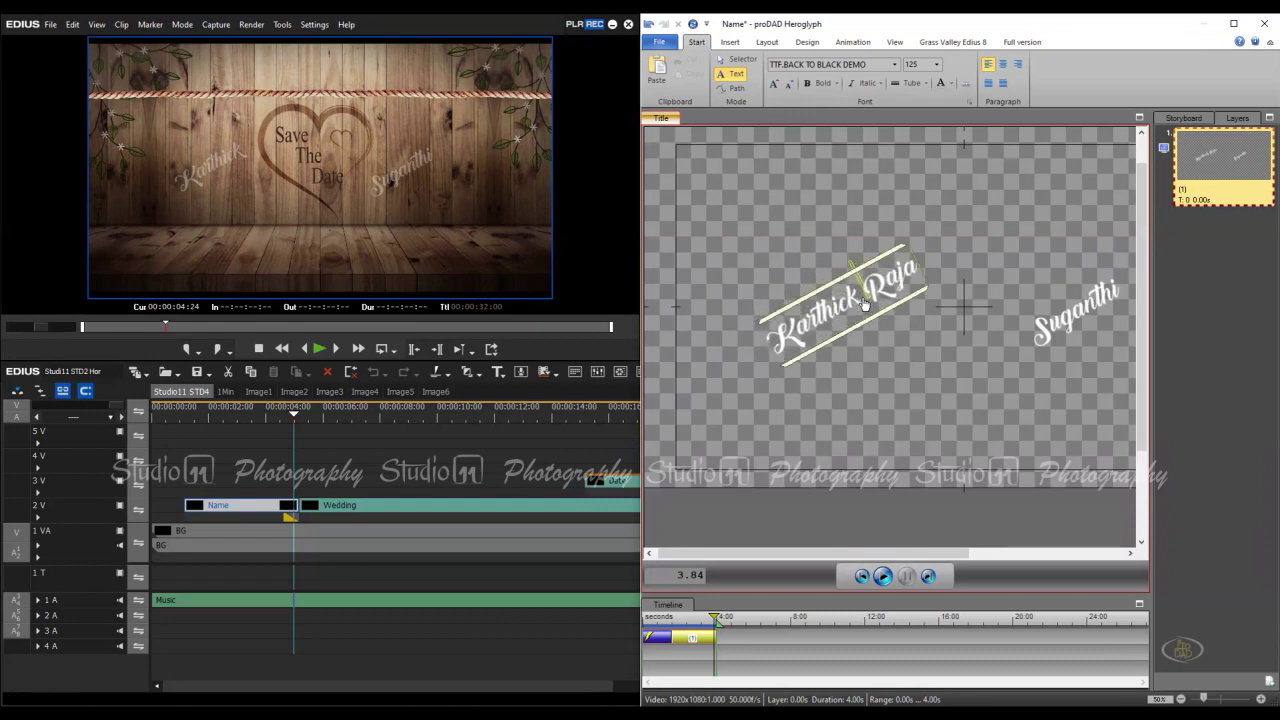
# Move the lengthened groom's name up and to the left, away from the Save The Date heart
pyautogui.click(230, 139)
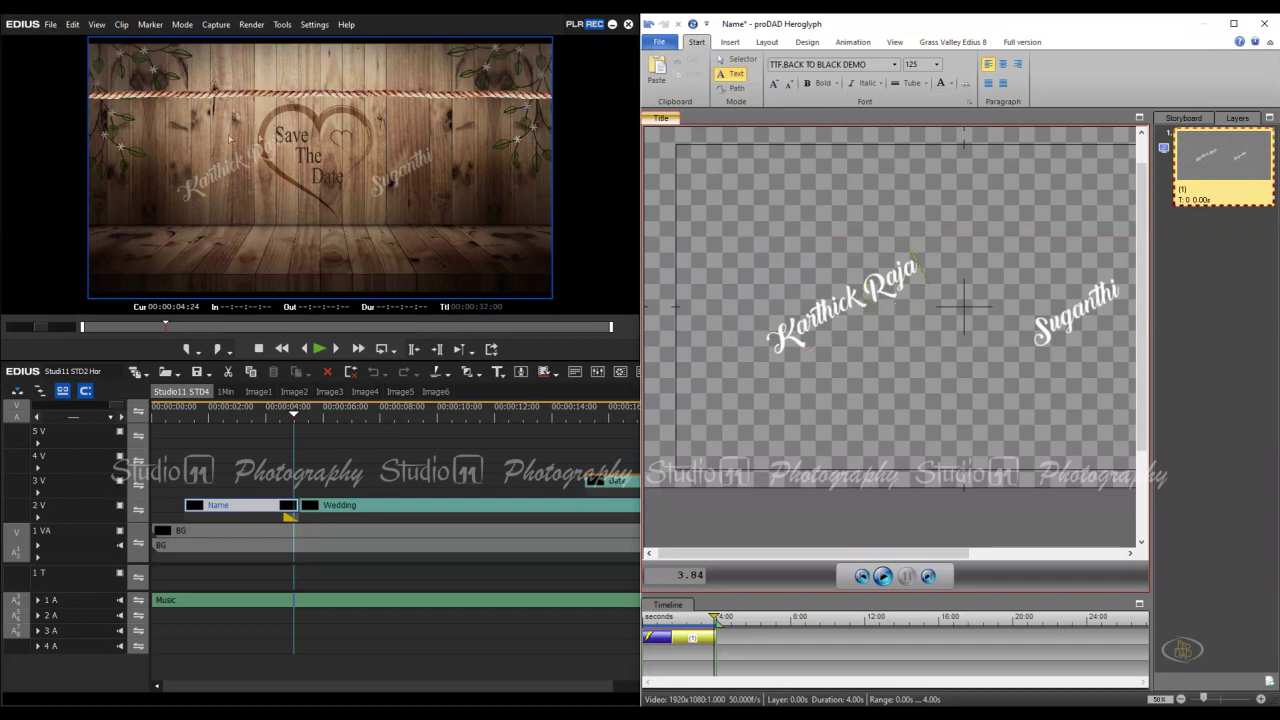
pyautogui.click(737, 59)
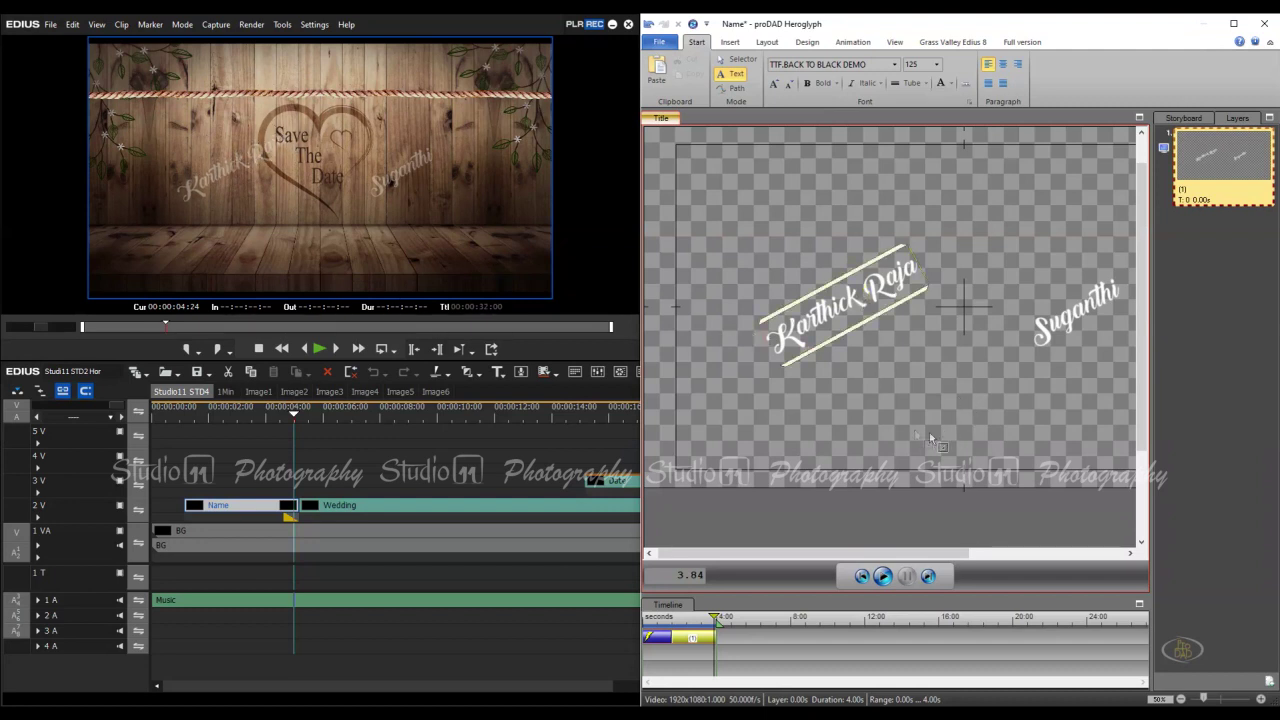
pyautogui.moveTo(834, 258); pyautogui.dragTo(775, 268)
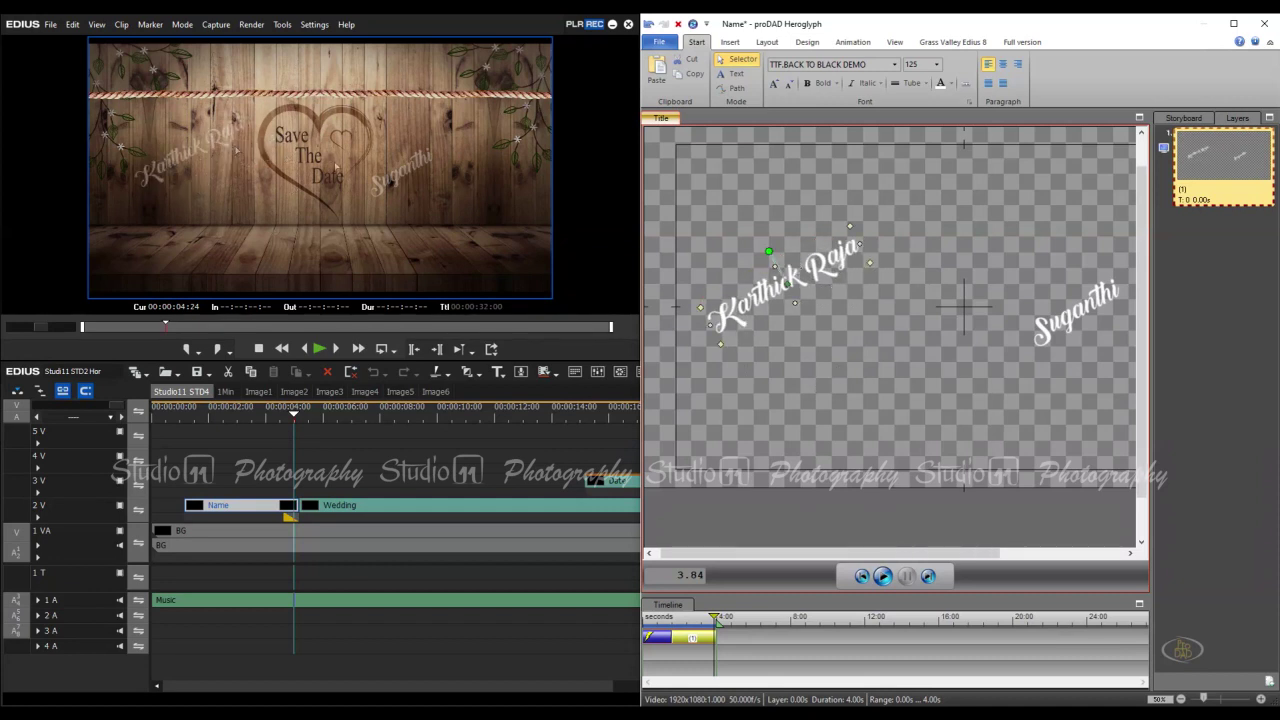
pyautogui.click(891, 383)
# Break the groom's name in the Name title onto two lines and centre-align the text
pyautogui.doubleClick(811, 271)
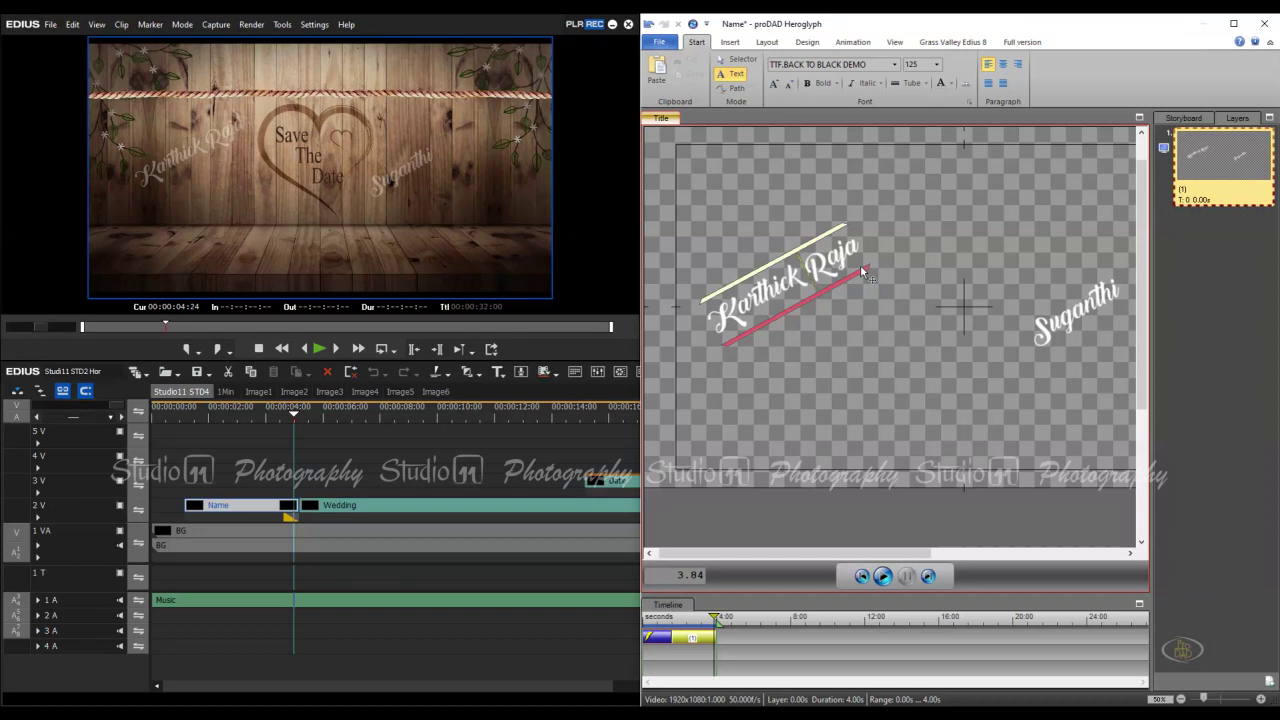
pyautogui.press('Return')
pyautogui.moveTo(862, 272); pyautogui.dragTo(857, 271)
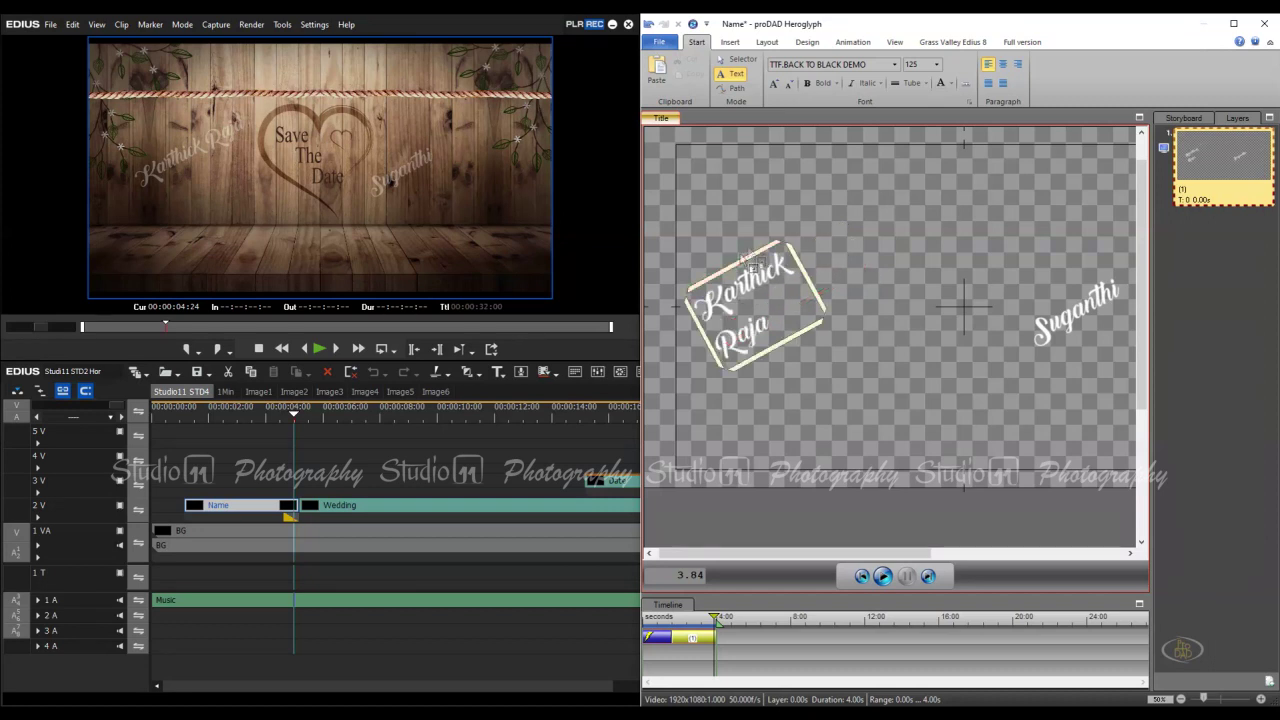
pyautogui.click(1003, 63)
pyautogui.click(795, 285)
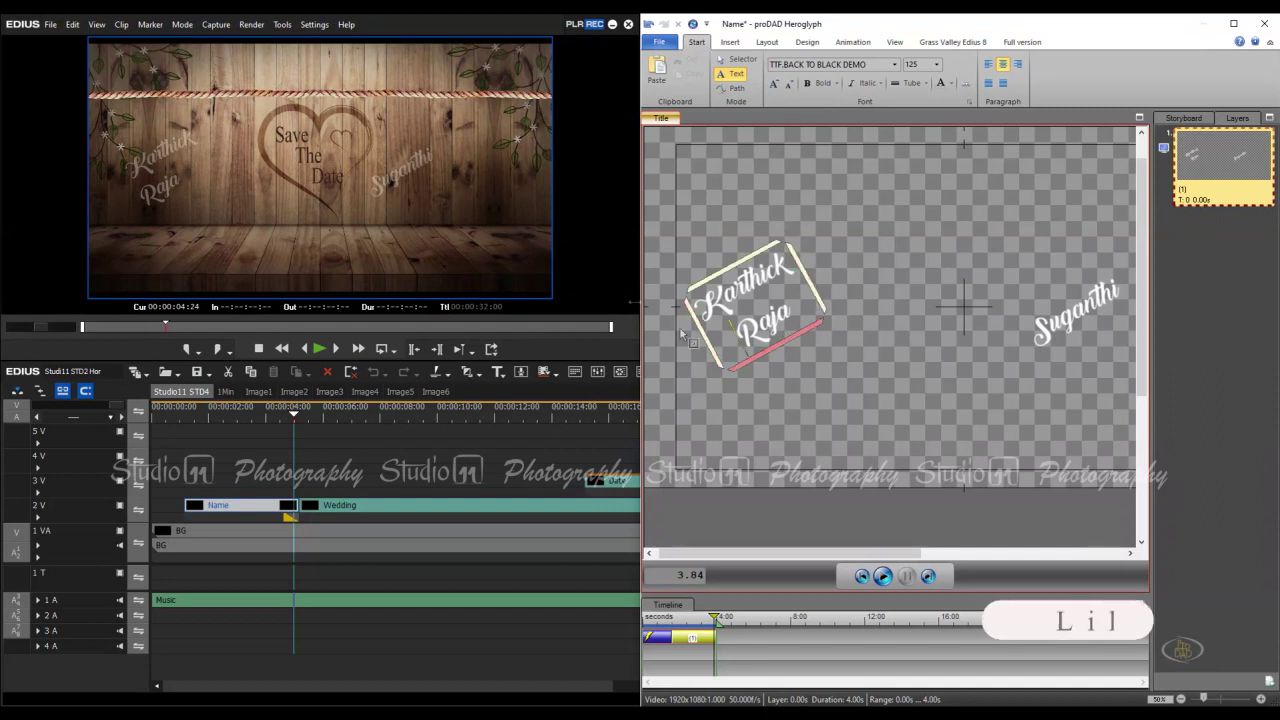
pyautogui.click(817, 386)
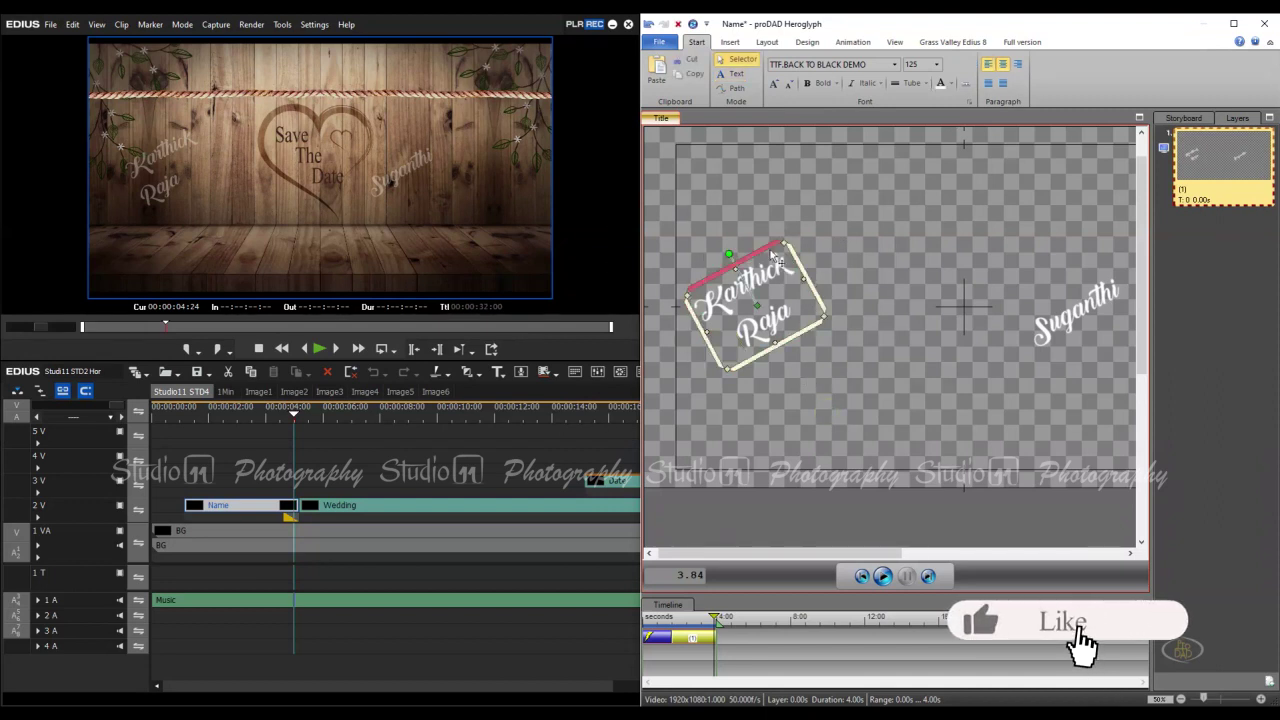
# Move the two-line groom's name closer to the Save The Date heart and close the title editor, saving the changes
pyautogui.moveTo(760, 255); pyautogui.dragTo(801, 250)
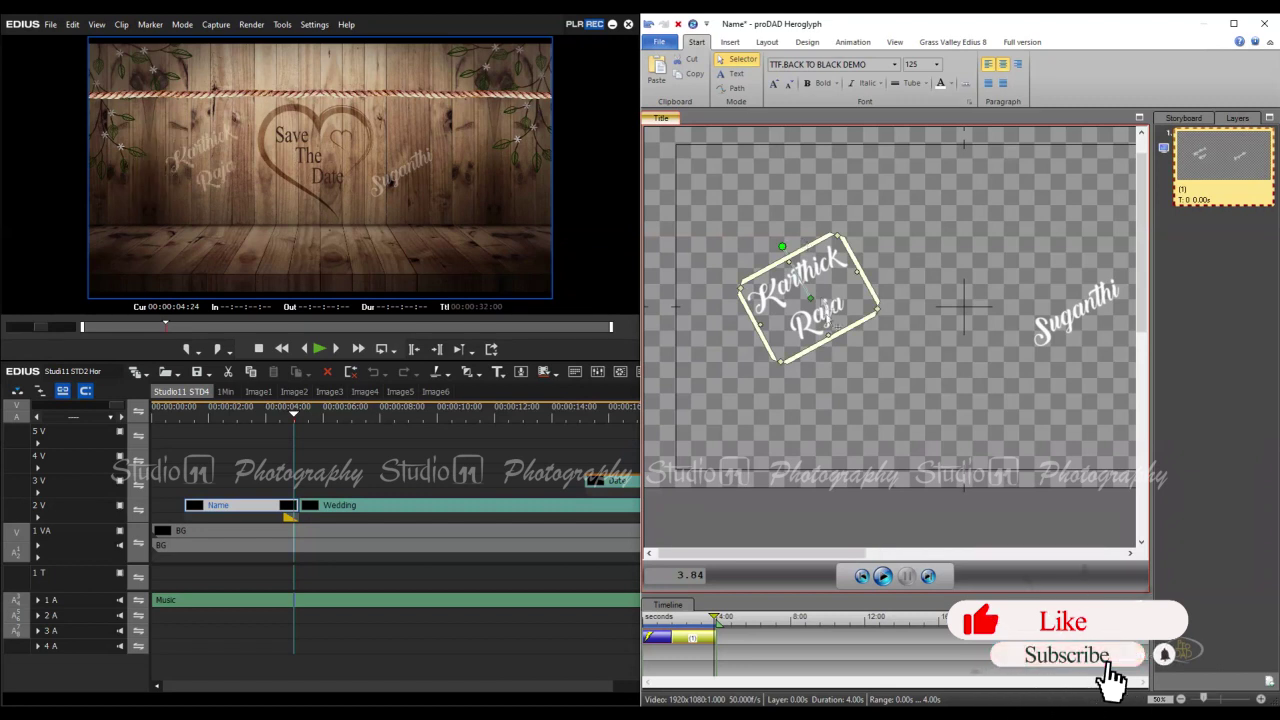
pyautogui.click(863, 396)
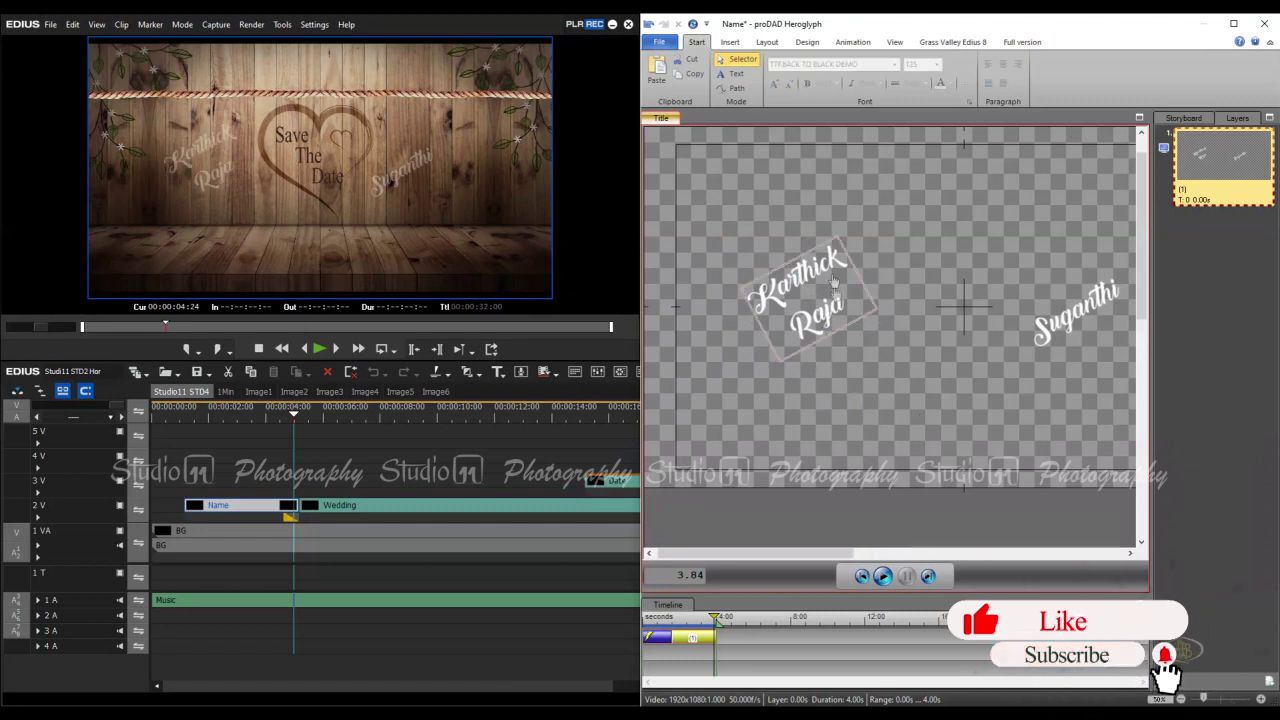
pyautogui.click(767, 42)
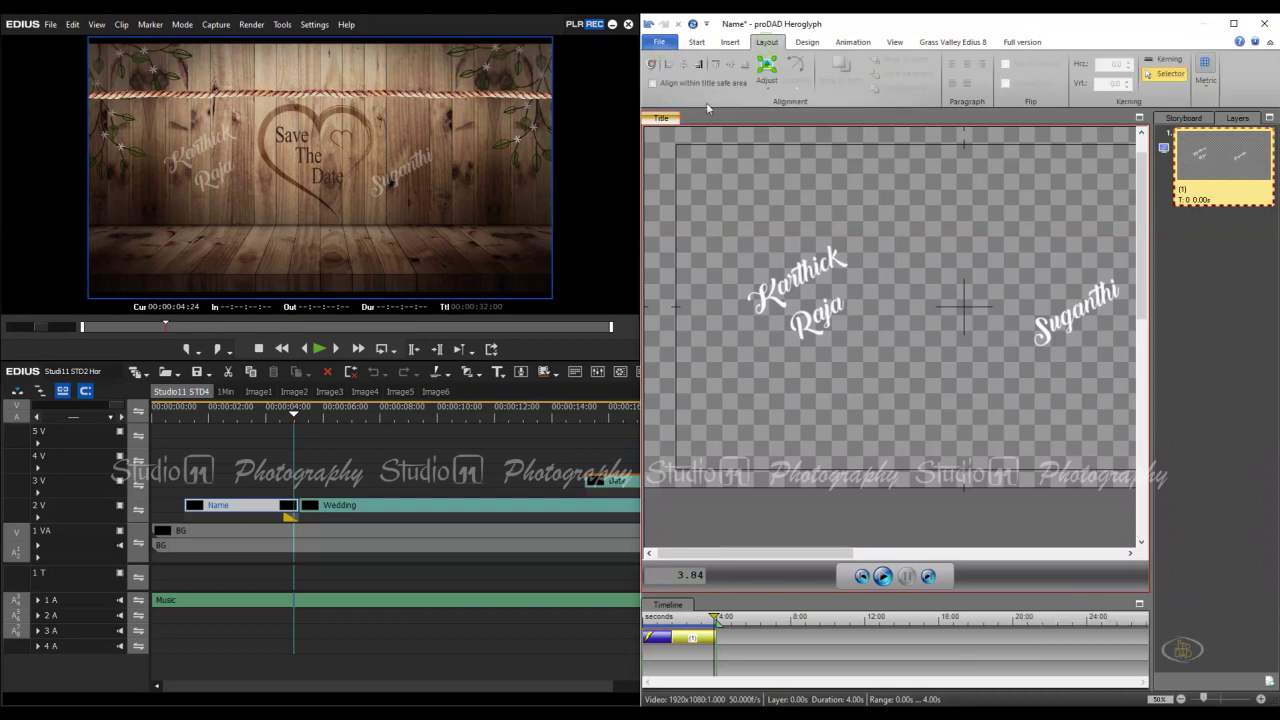
pyautogui.click(810, 281)
pyautogui.click(810, 281)
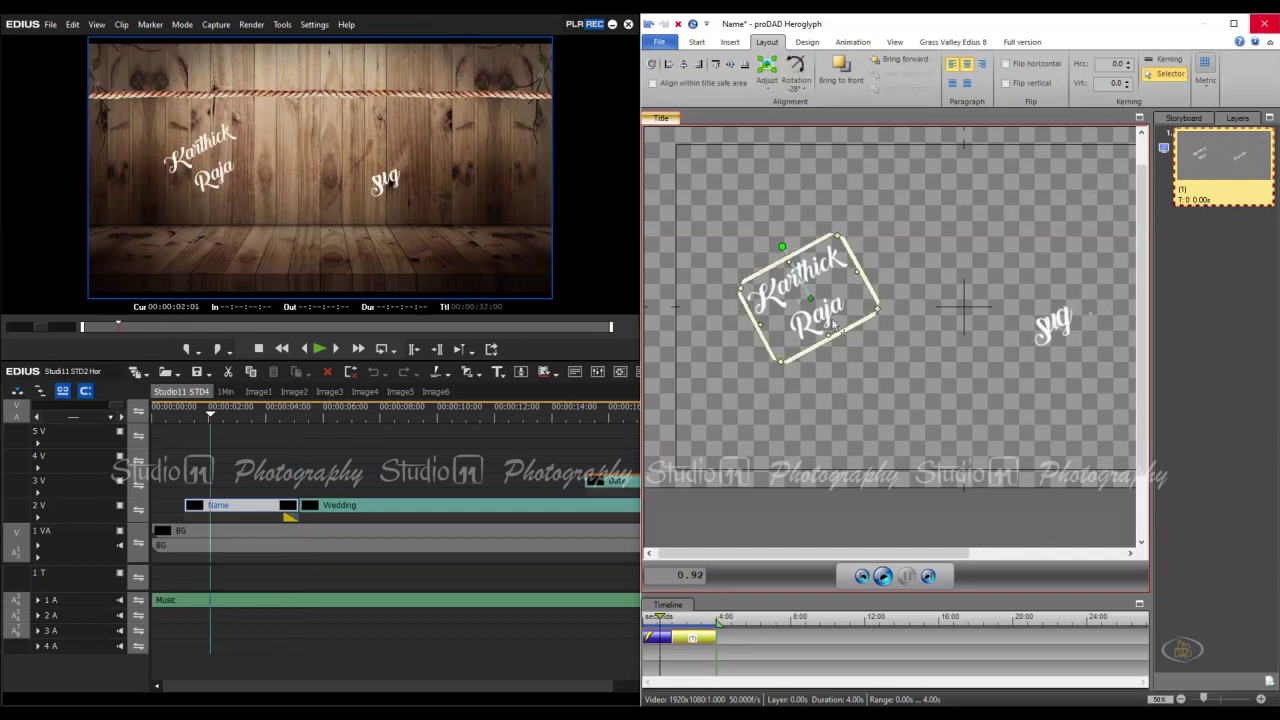
pyautogui.click(1264, 23)
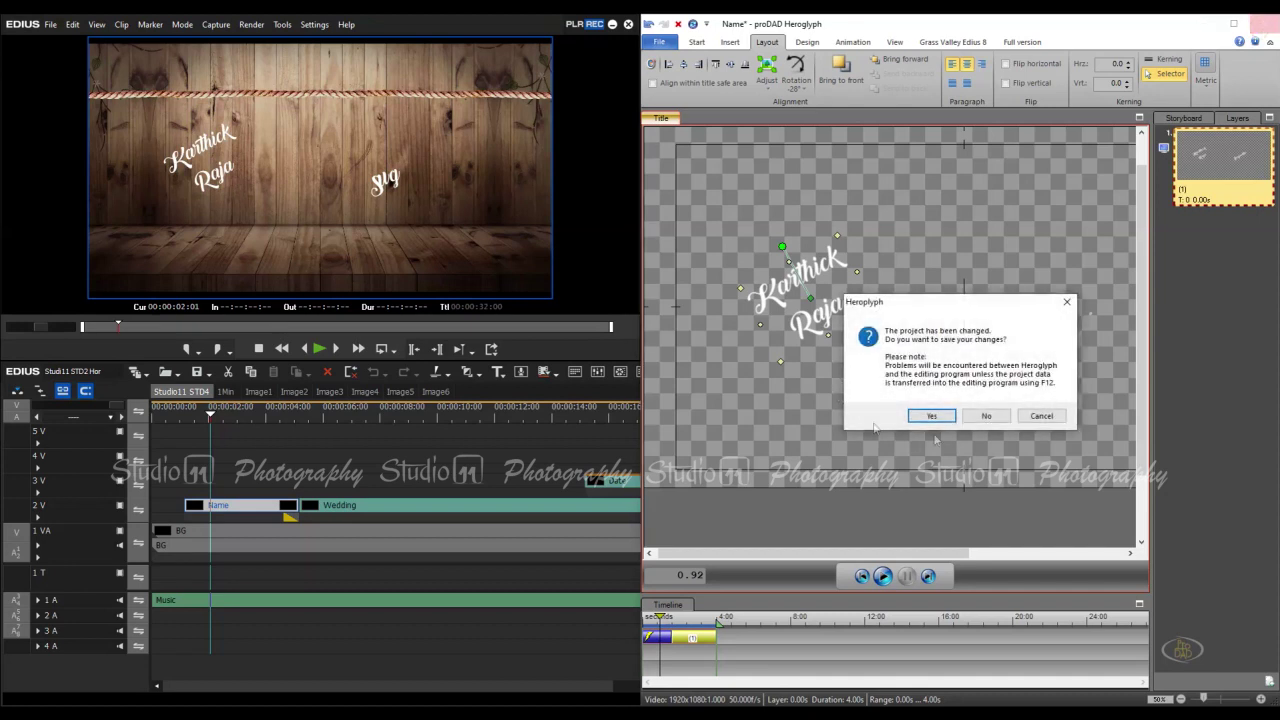
pyautogui.click(930, 414)
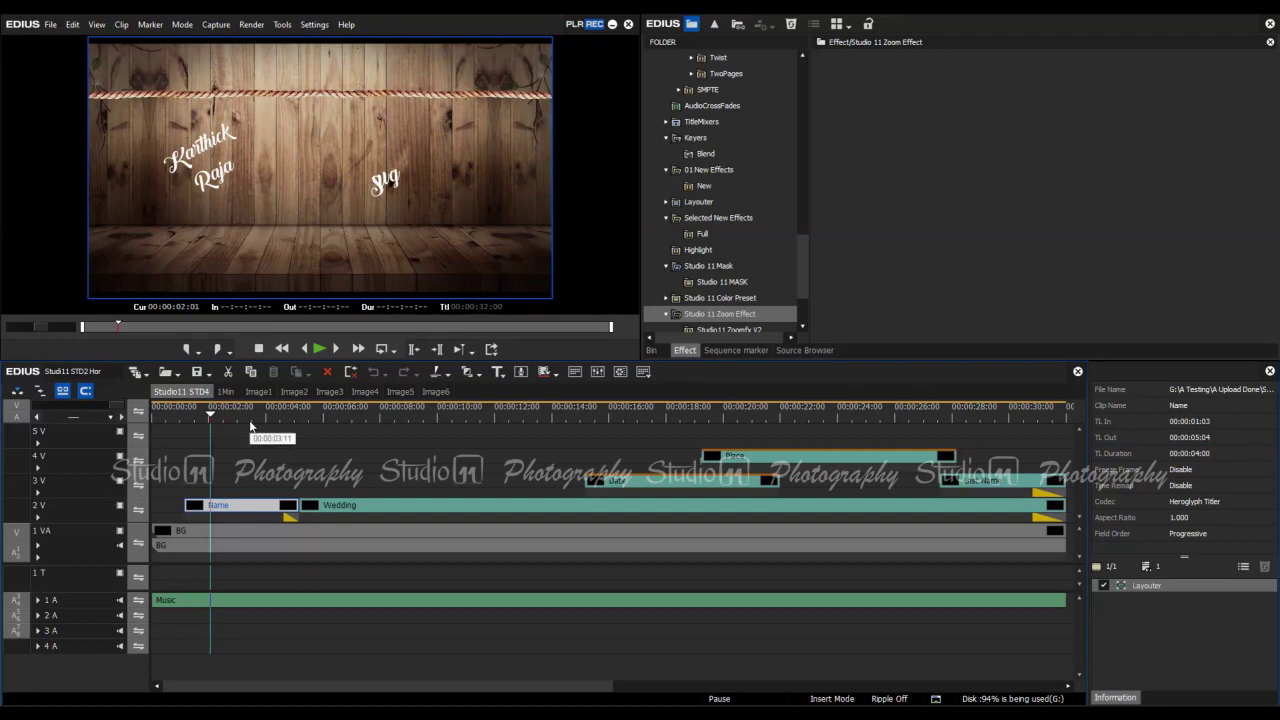
# Reopen the Name title and try the groom's name in the Bahnschrift font, ending with A095_TAMElango_Valluvan
pyautogui.doubleClick(237, 510)
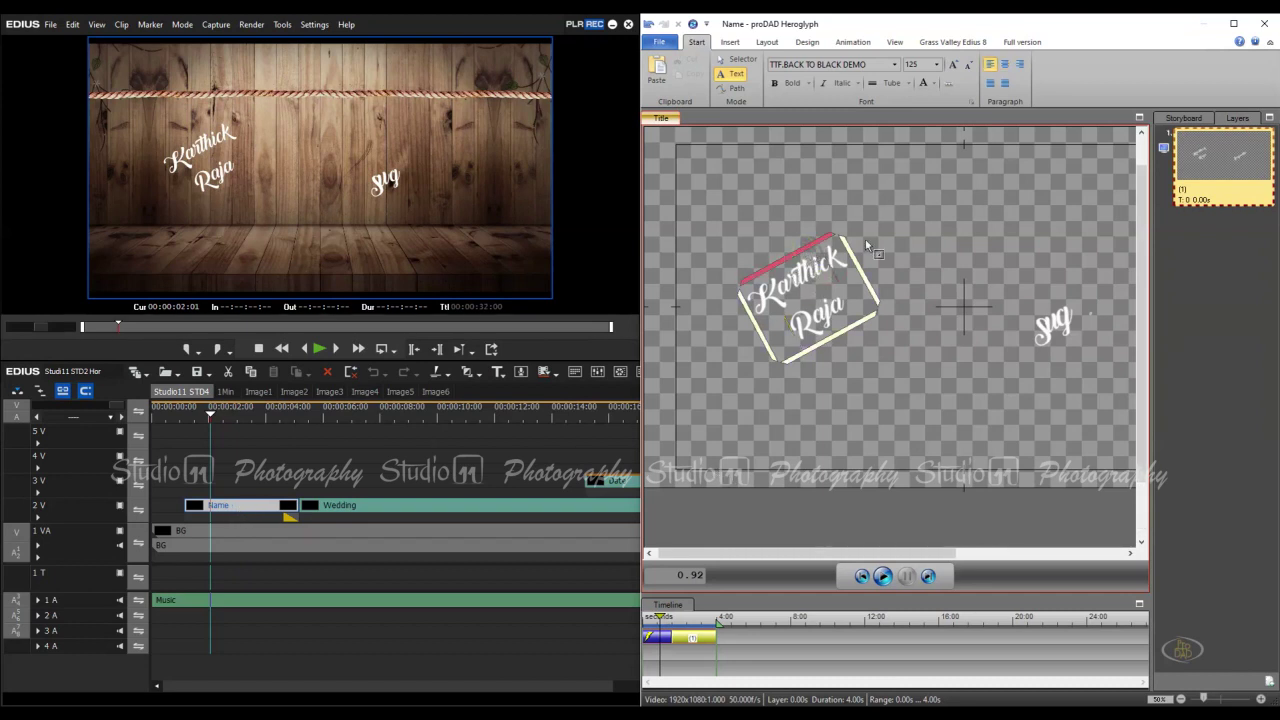
pyautogui.click(898, 240)
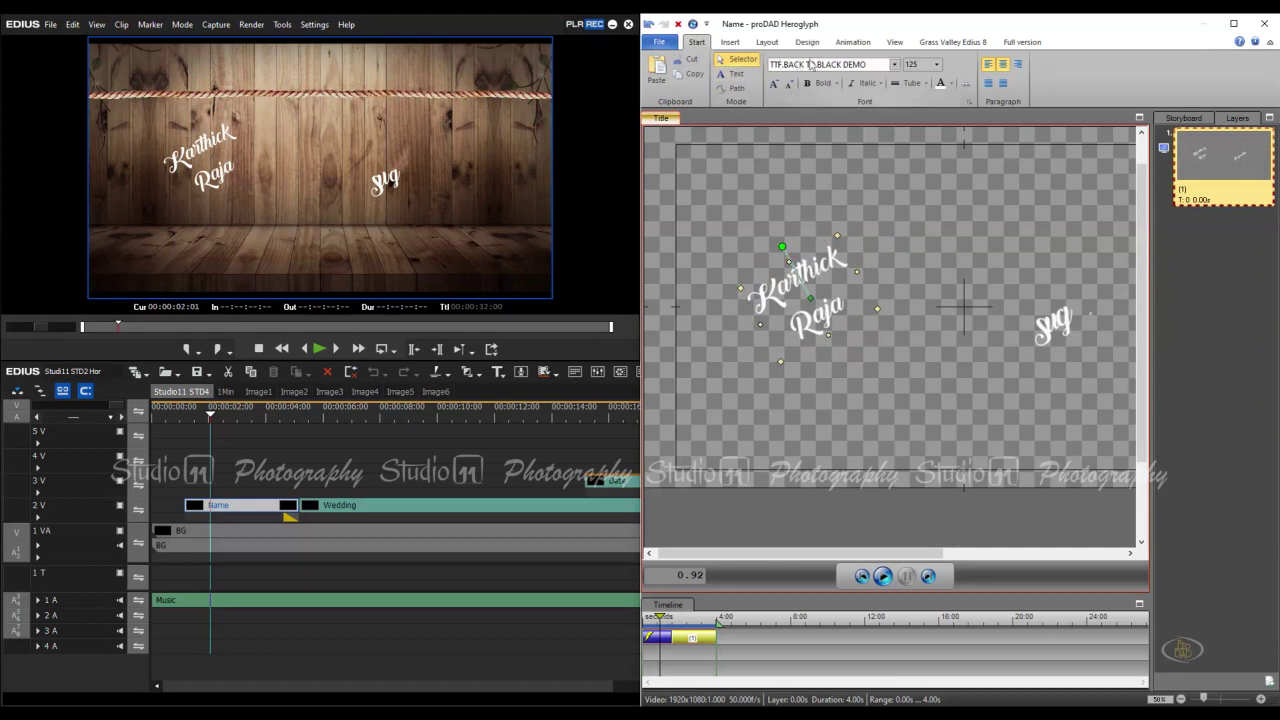
pyautogui.click(895, 64)
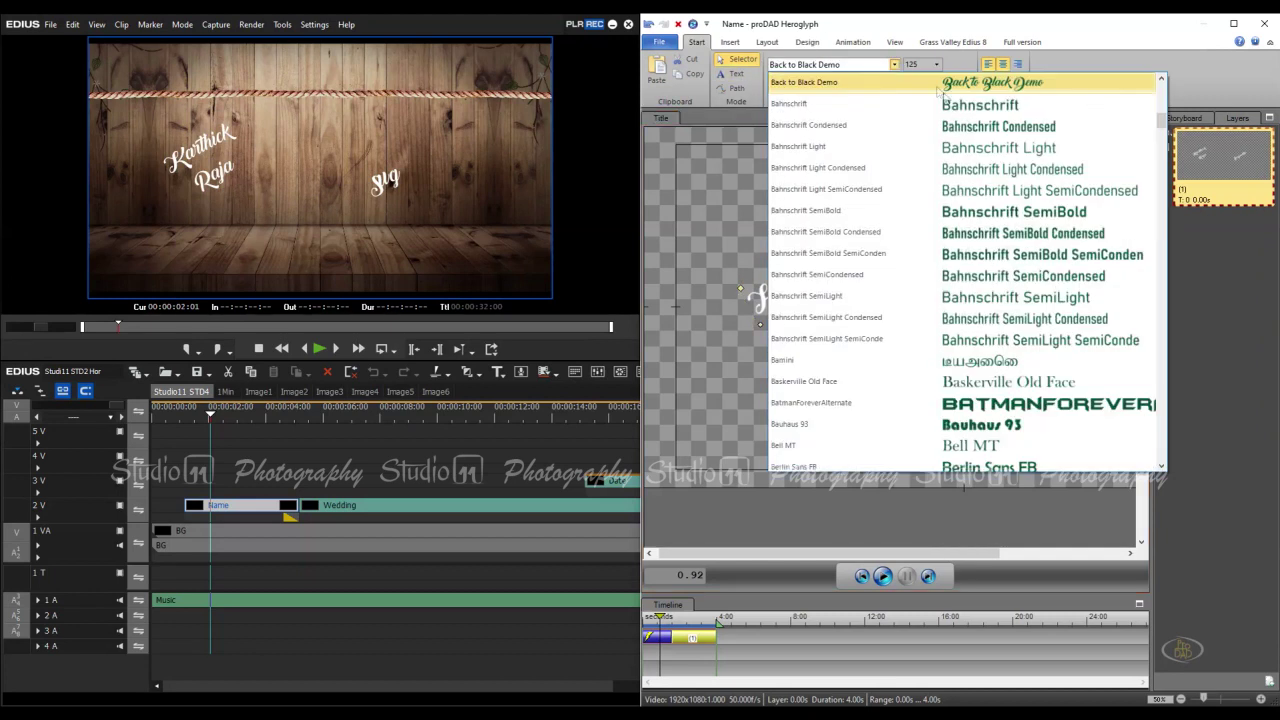
pyautogui.click(968, 114)
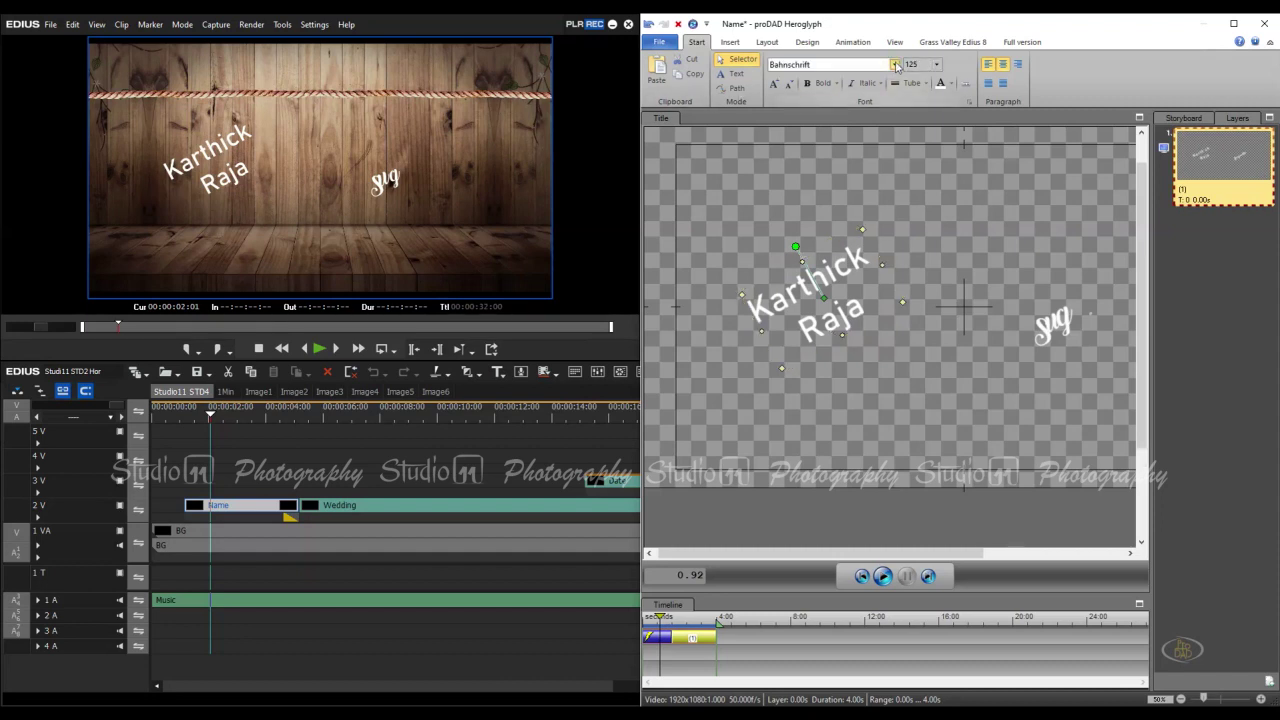
pyautogui.click(895, 64)
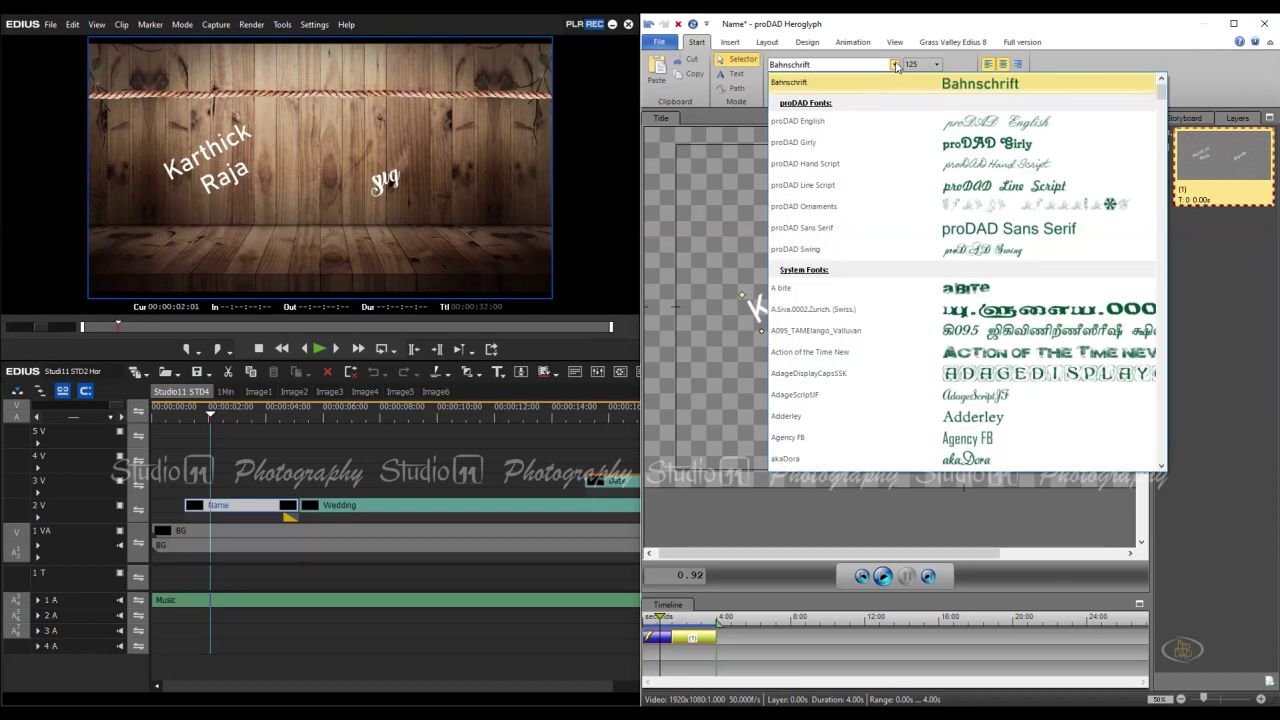
pyautogui.click(895, 330)
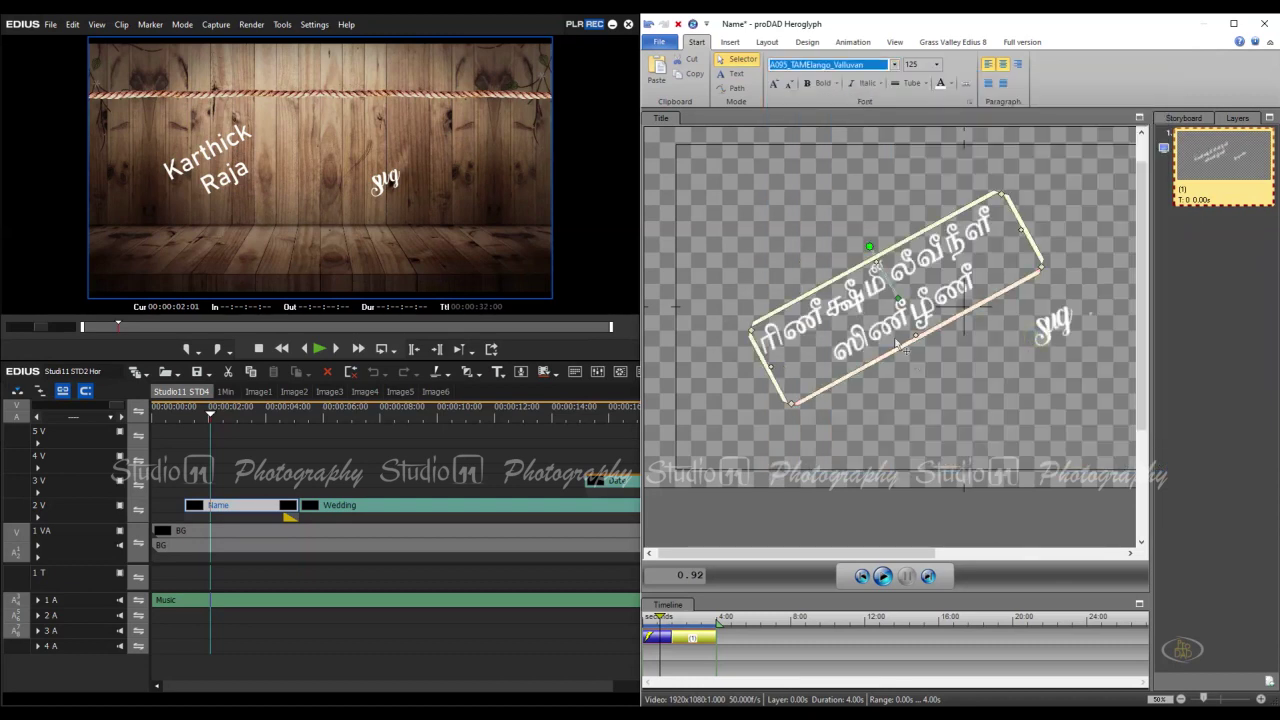